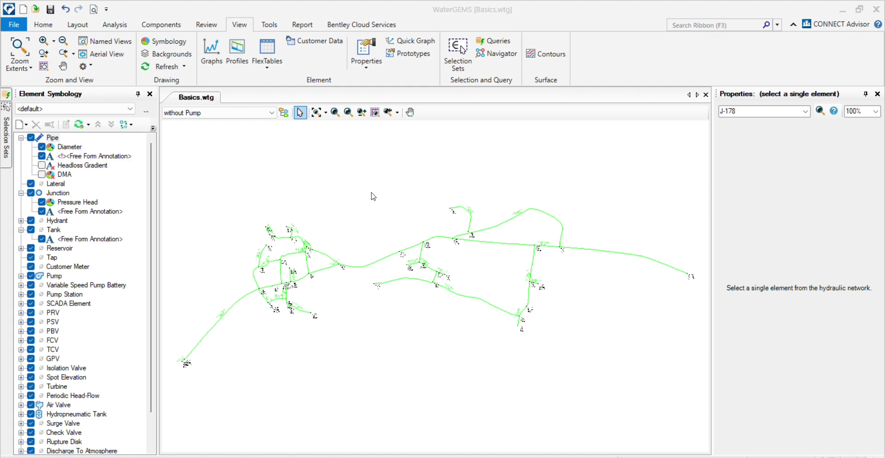
Box-select the network's pipes and junctions, then clear the selection
left_click_drag(243, 177, 620, 361)
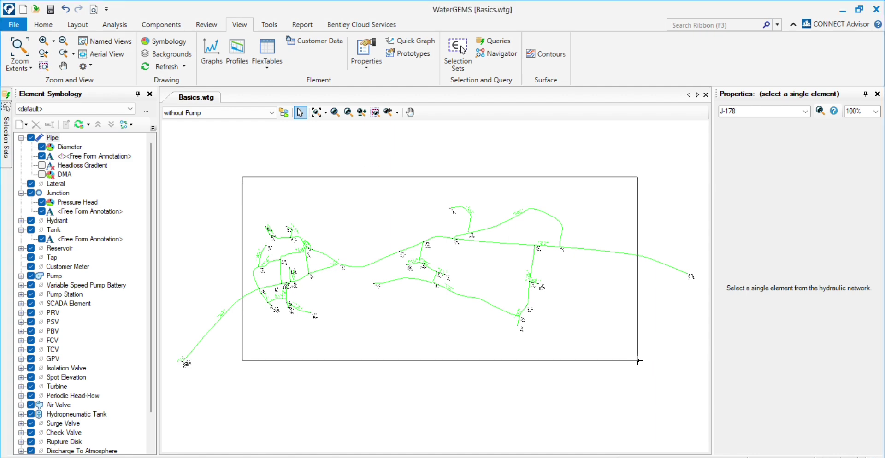
scroll(310, 310, "up", 3)
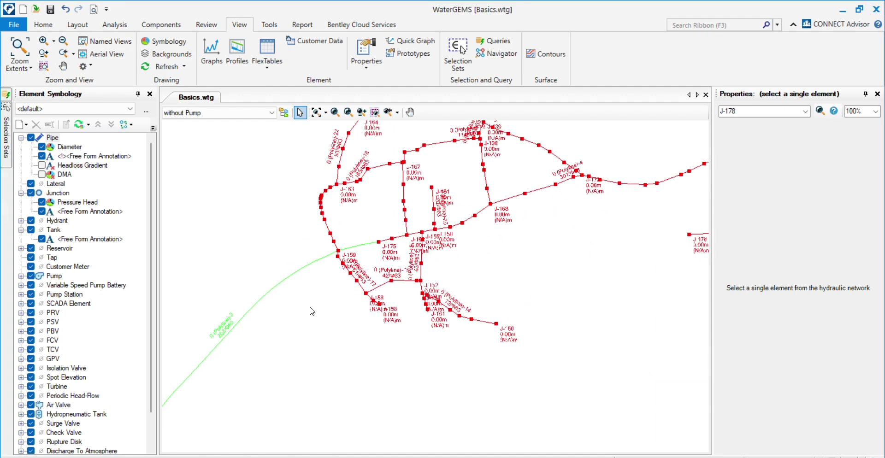
scroll(310, 227, "down", 2)
scroll(478, 272, "up", 3)
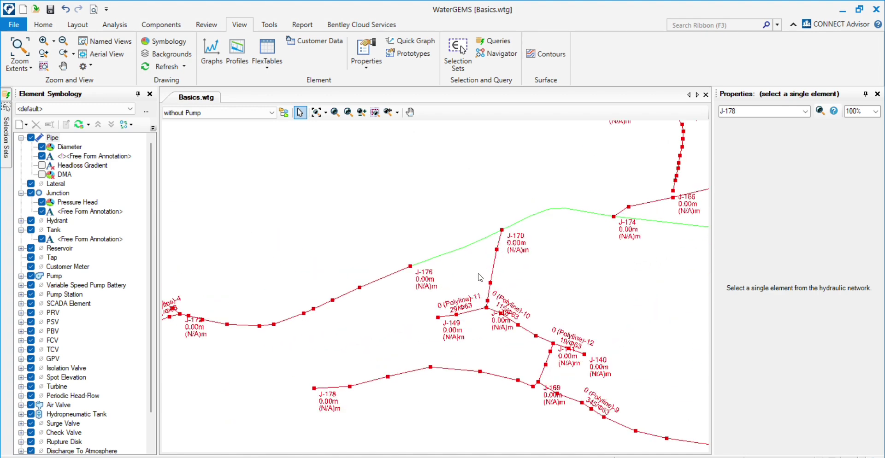
scroll(424, 269, "down", 2)
left_click(541, 308)
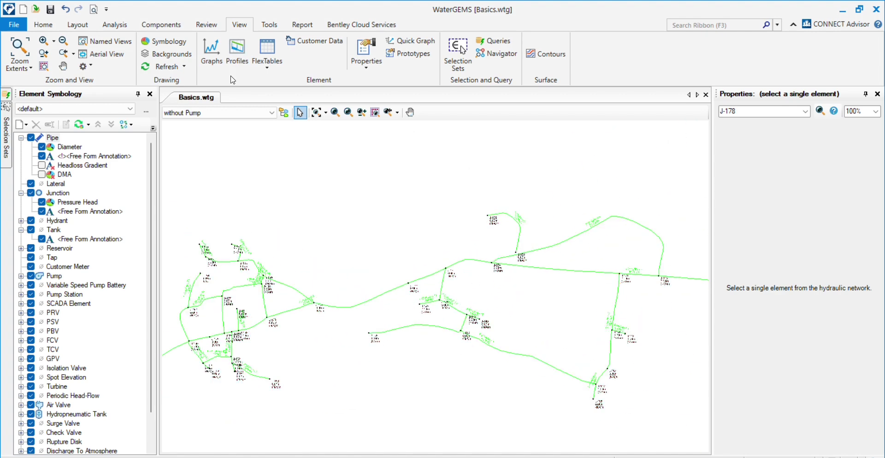
In View > Backgrounds, add a new file to the Background Layers folder
left_click(174, 56)
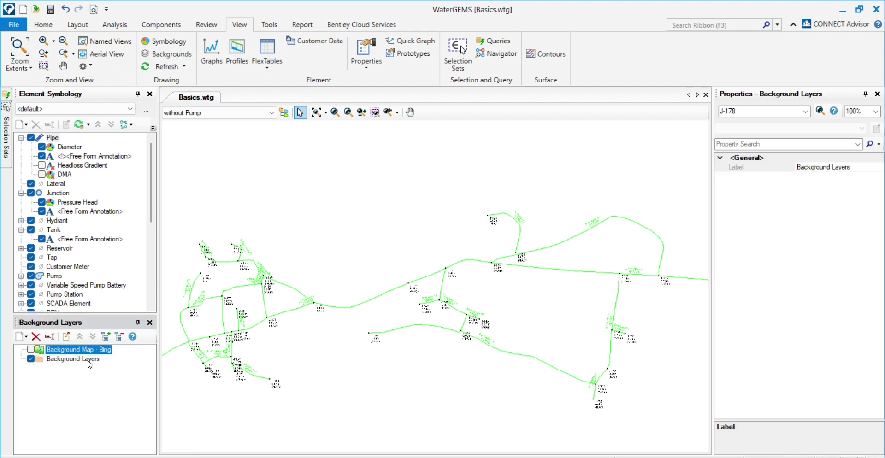
left_click(85, 359)
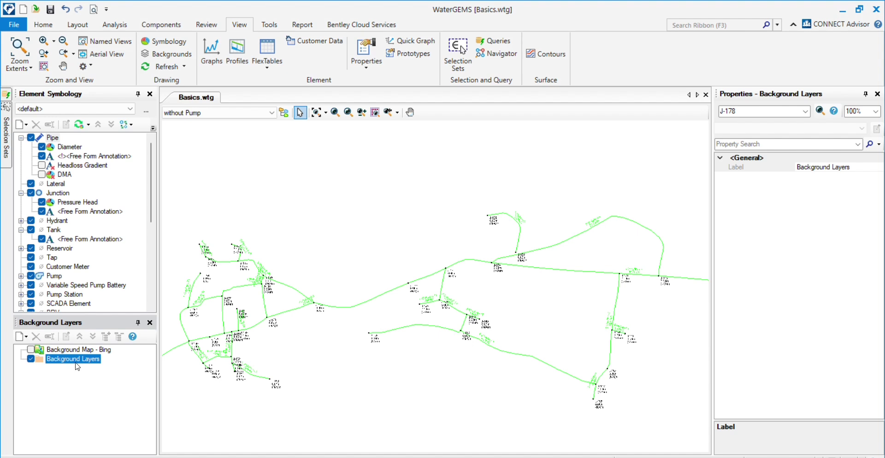
right_click(78, 365)
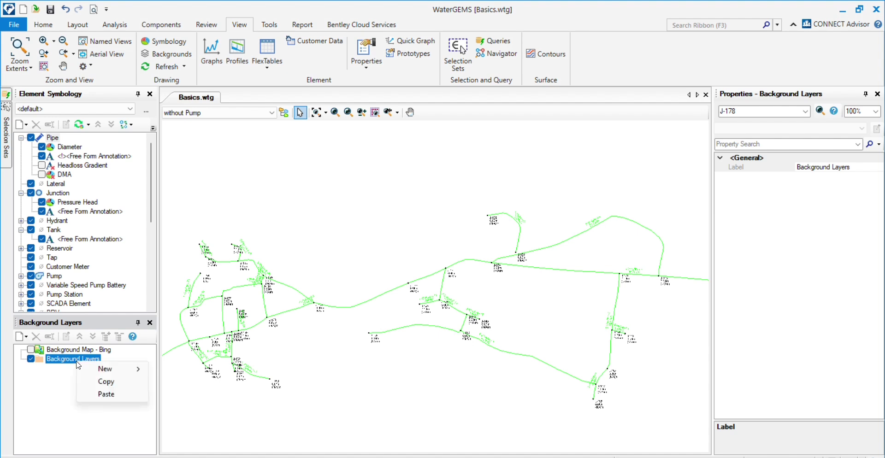
mouse_move(133, 374)
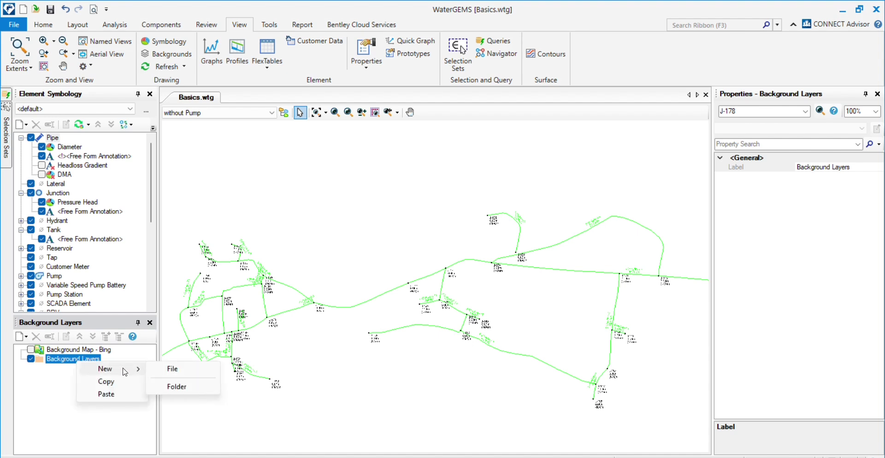
left_click(181, 374)
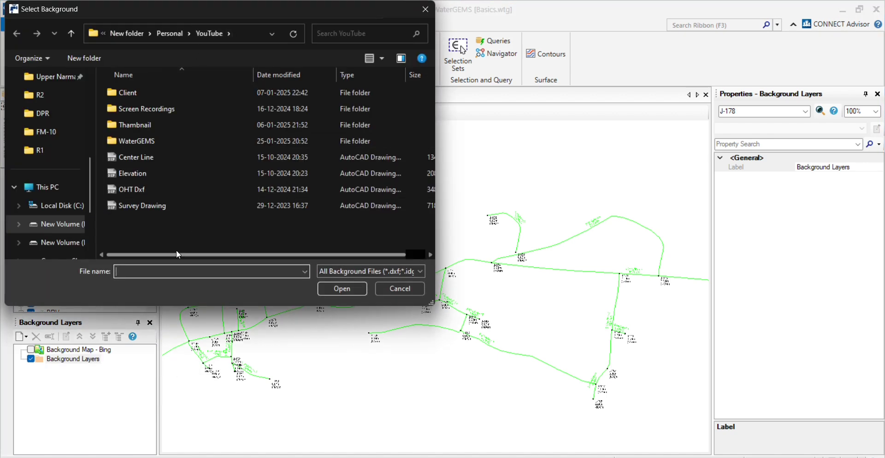
Pick the Survey Drawing file as the new background and open it
left_click(170, 206)
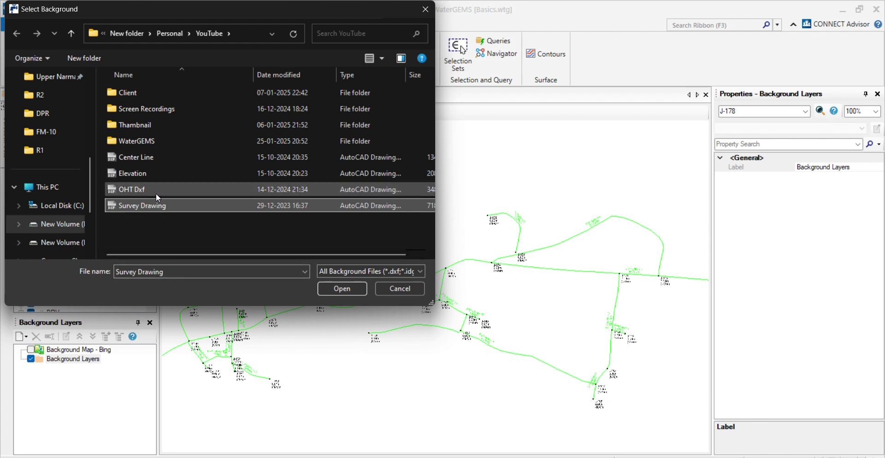
left_click(347, 294)
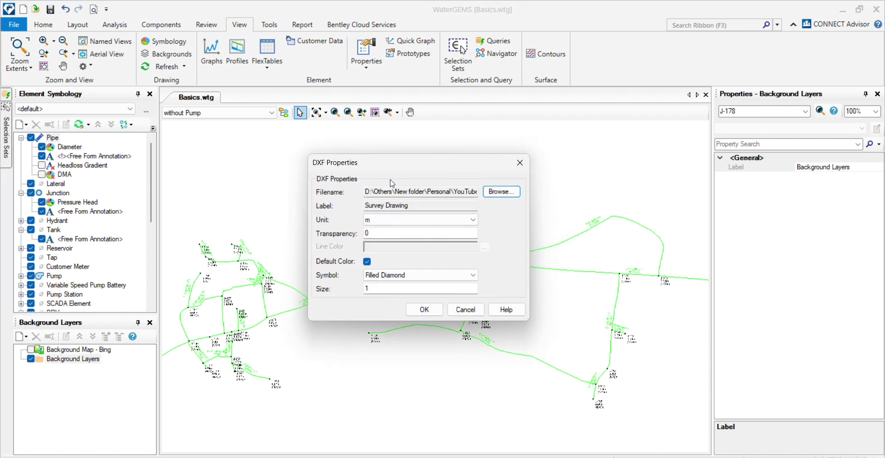
Load Survey Drawing with unit m, transparency 20 and Default Color kept on
left_click(417, 219)
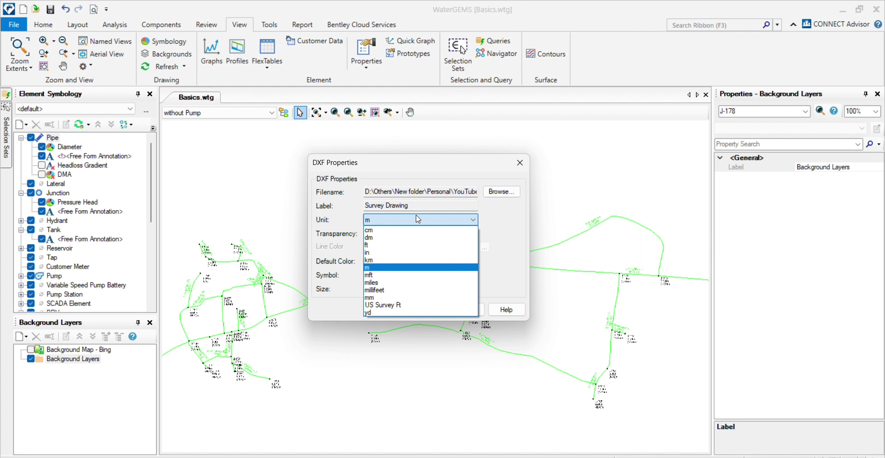
left_click(417, 220)
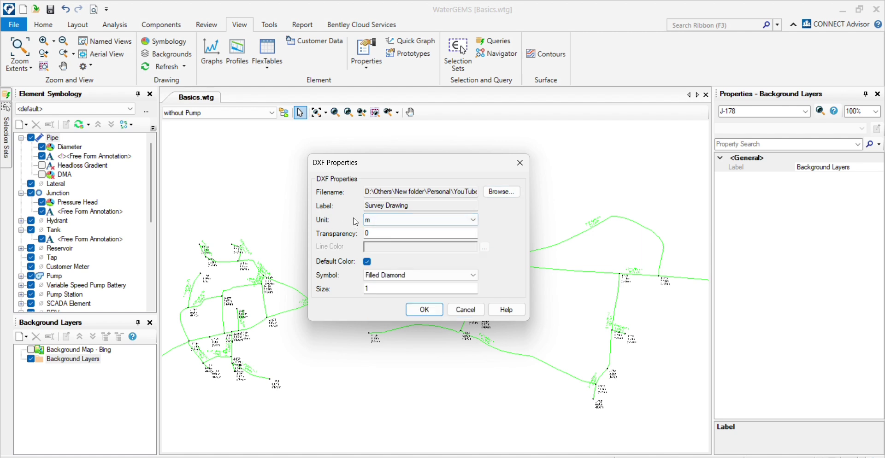
double_click(378, 233)
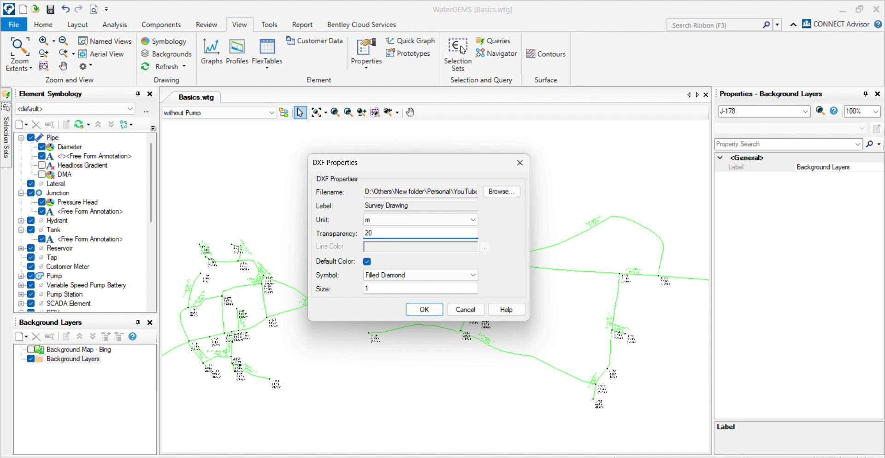
left_click(366, 262)
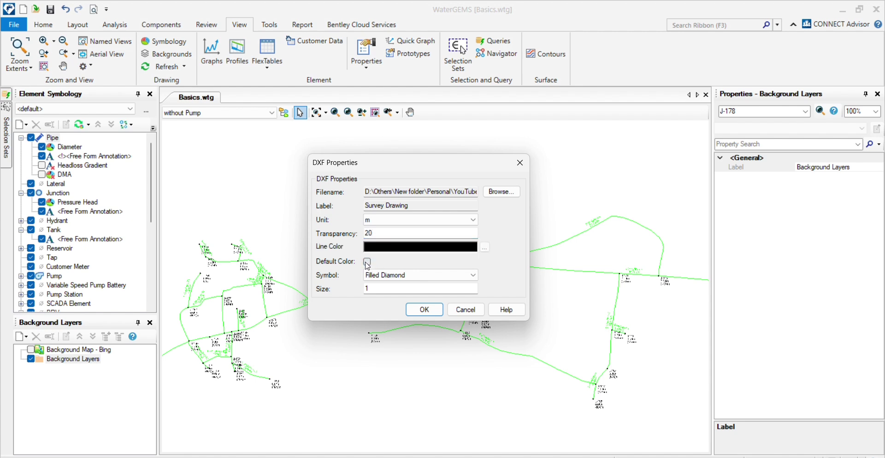
left_click(484, 247)
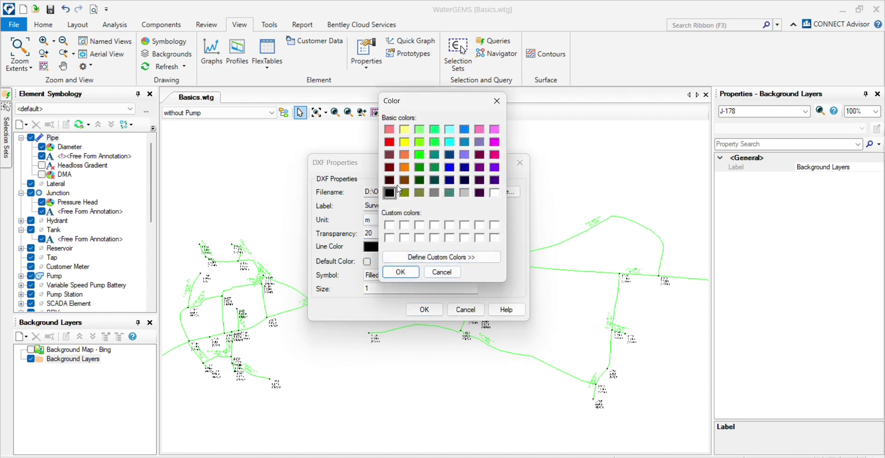
left_click(497, 101)
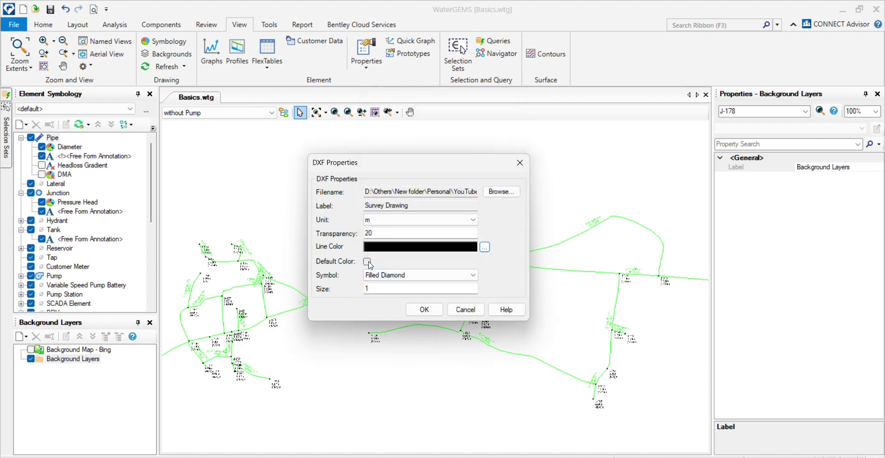
left_click(368, 262)
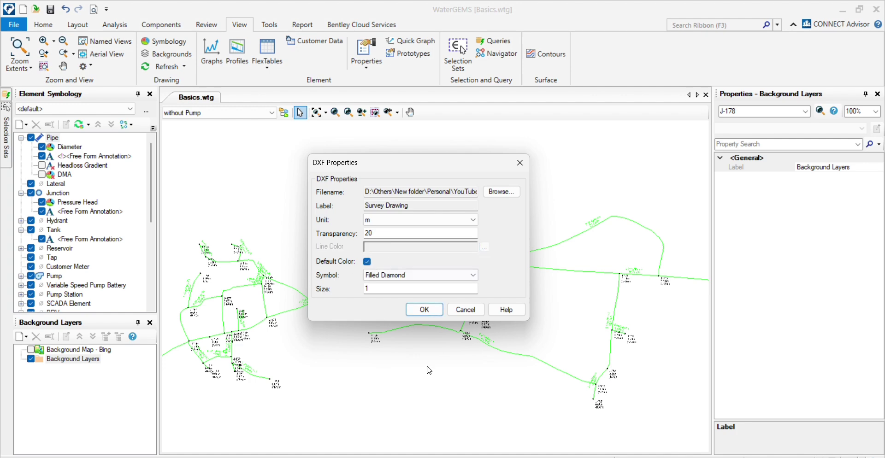
left_click(426, 309)
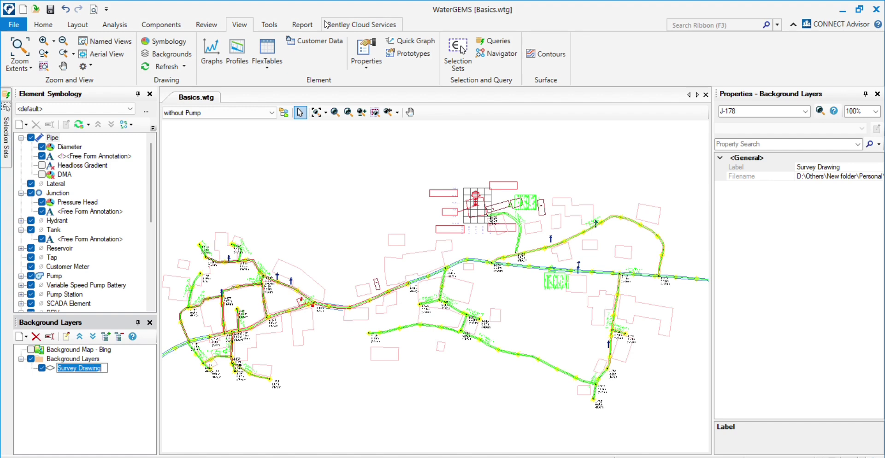
Deselect the Survey Drawing layer and zoom to fit the network and drawing
scroll(430, 312, "down", 3)
scroll(524, 227, "down", 2)
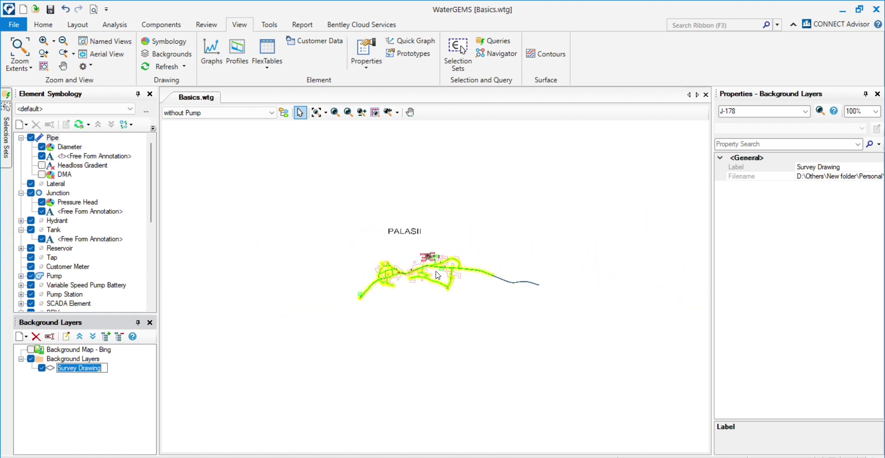
scroll(533, 343, "up", 5)
scroll(363, 252, "up", 4)
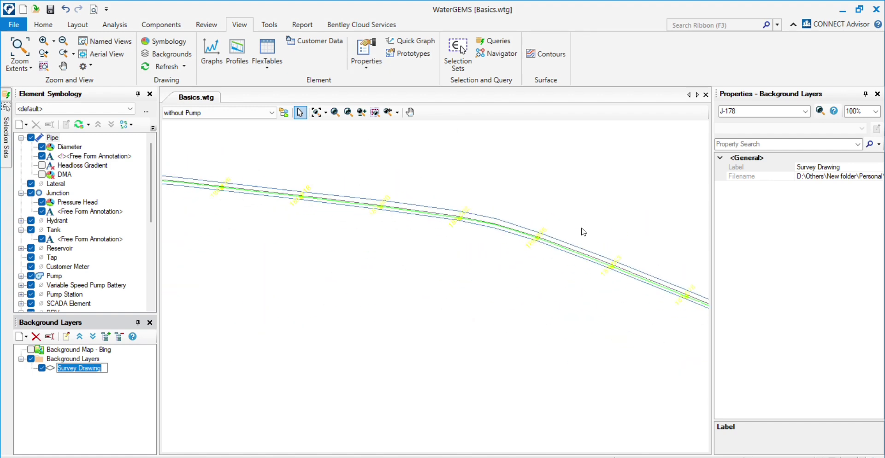
left_click(316, 112)
left_click(481, 313)
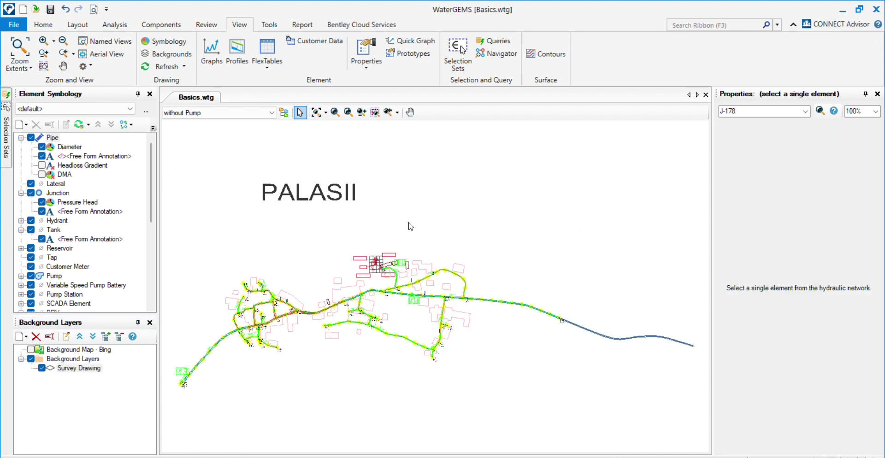
scroll(402, 258, "down", 2)
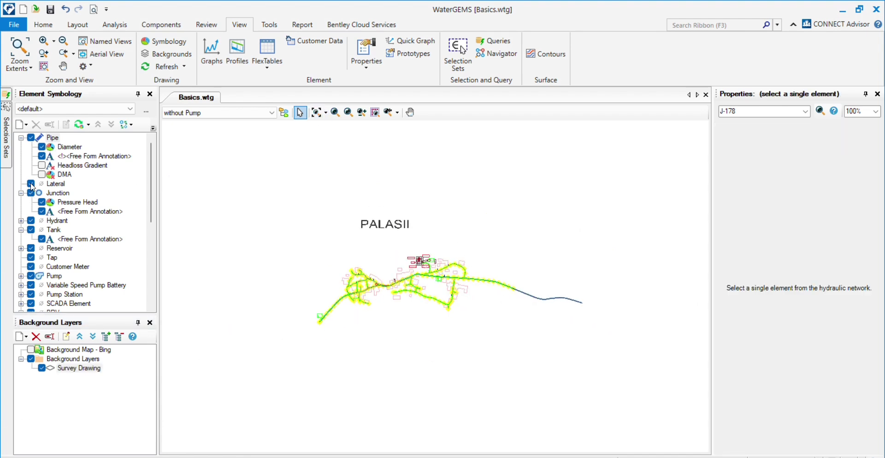
Hide pipes and junctions, toggle the survey drawing off and on, then zoom extents
left_click(31, 137)
left_click(30, 193)
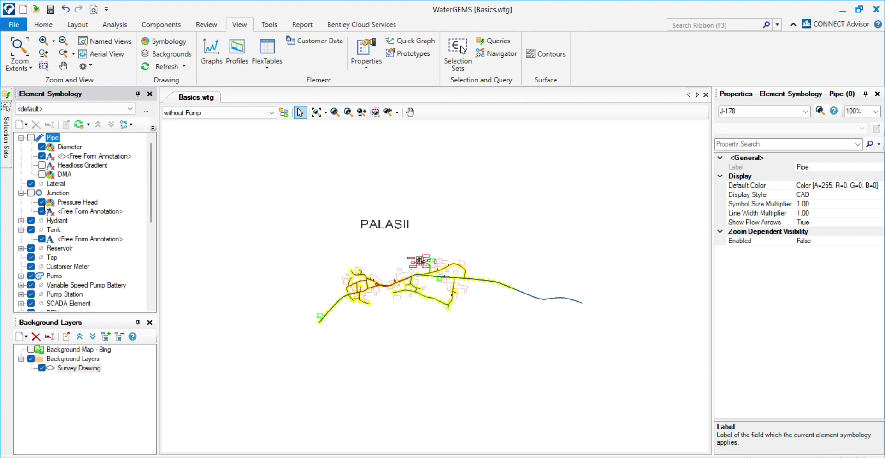
scroll(454, 302, "down", 1)
left_click(180, 171)
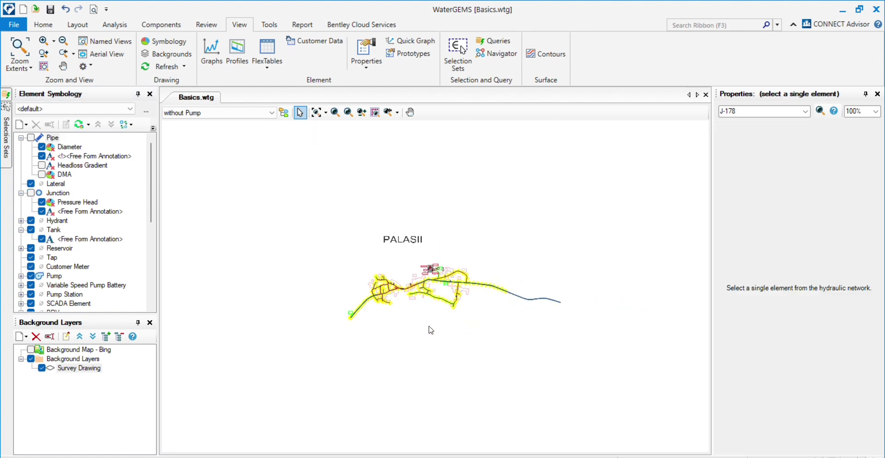
scroll(431, 331, "up", 3)
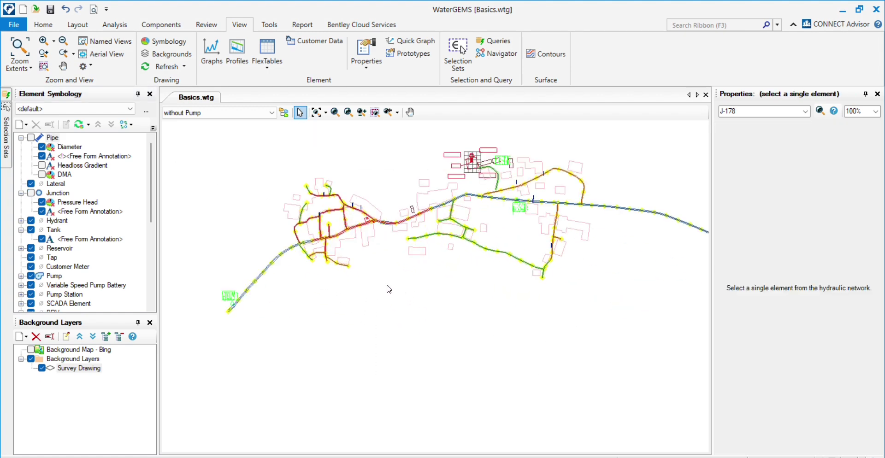
left_click(42, 368)
left_click(42, 368)
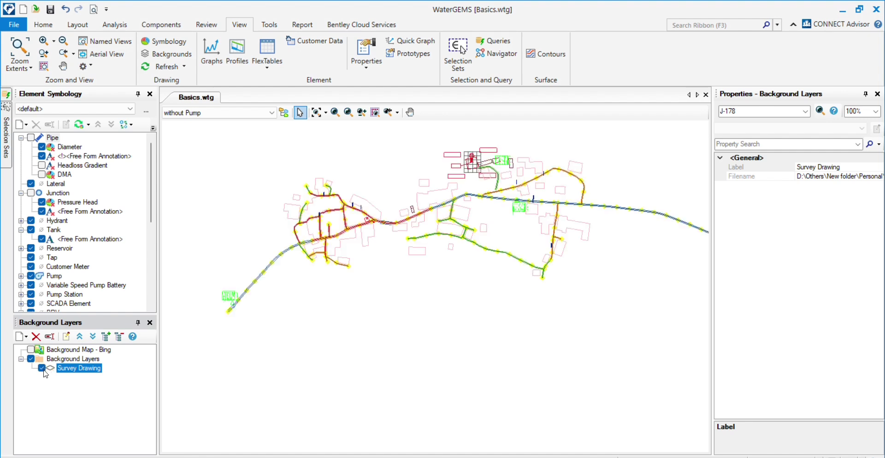
left_click(42, 368)
left_click(42, 369)
left_click(438, 344)
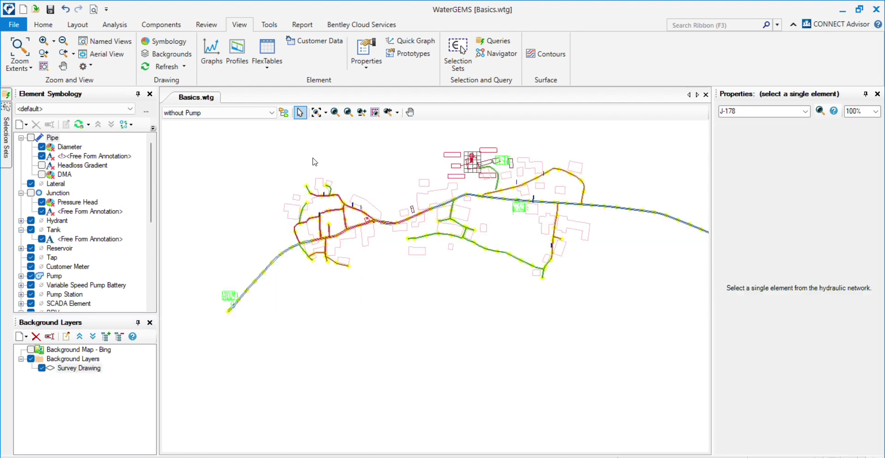
left_click(317, 112)
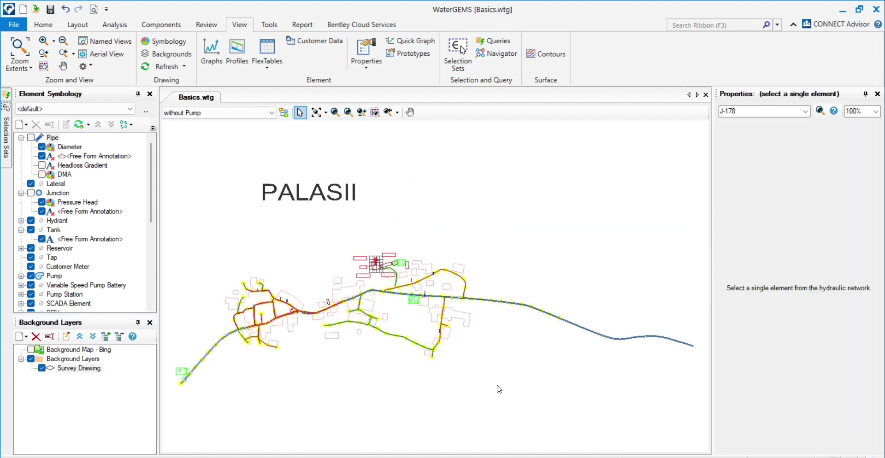
Show pipes and junctions with their labels, and zoom around the network
scroll(308, 299, "up", 8)
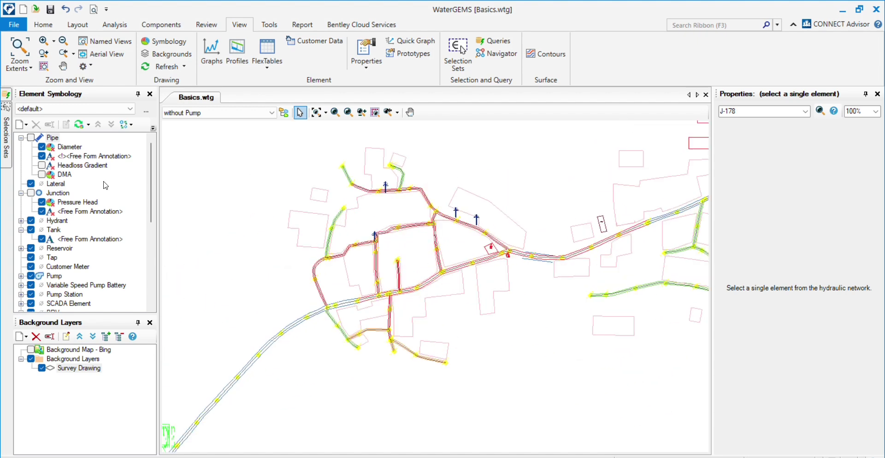
scroll(410, 260, "down", 1)
left_click(33, 137)
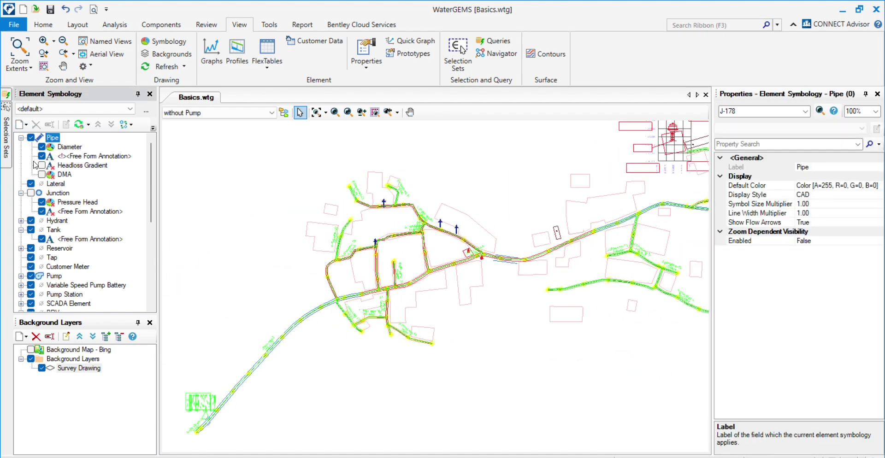
left_click(31, 193)
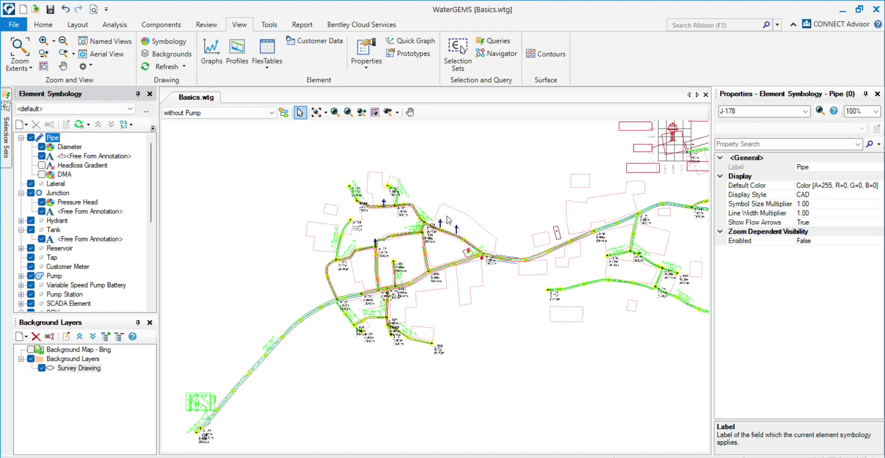
scroll(385, 298, "up", 2)
scroll(385, 297, "up", 1)
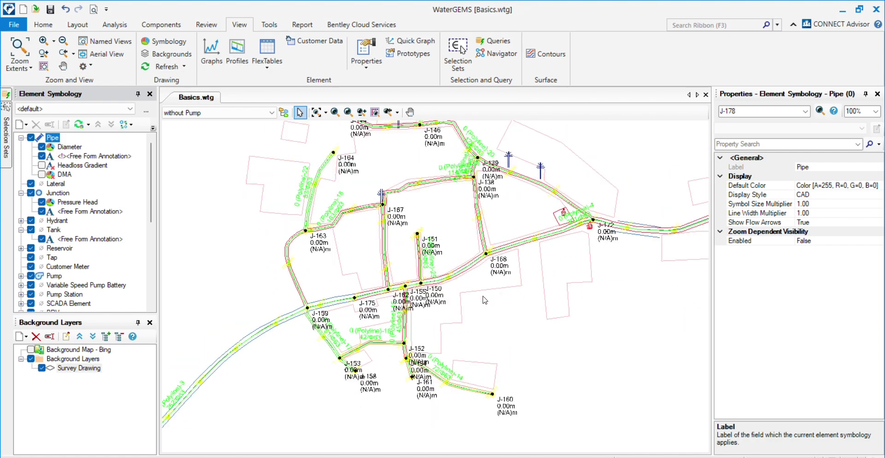
scroll(463, 270, "down", 2)
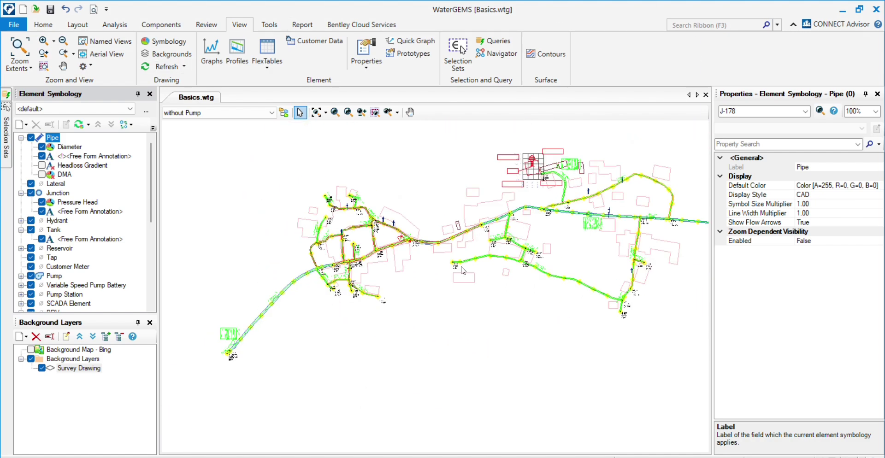
scroll(527, 230, "up", 5)
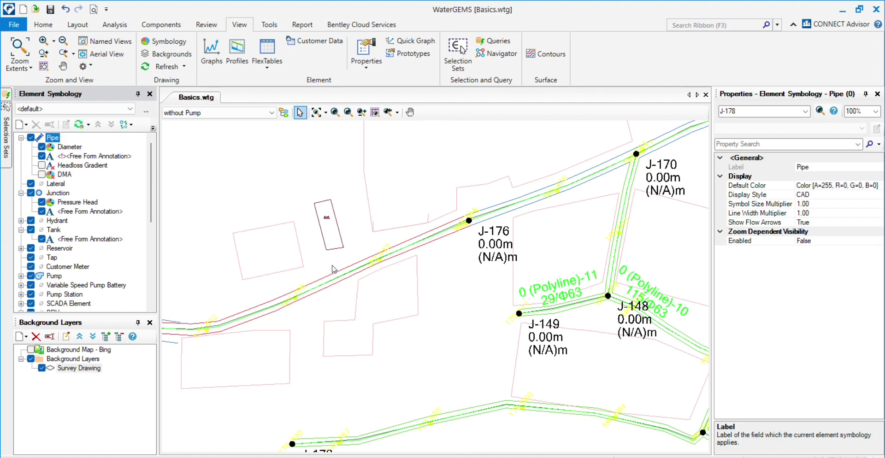
scroll(333, 269, "down", 3)
scroll(466, 251, "up", 3)
scroll(466, 251, "down", 2)
scroll(529, 314, "up", 2)
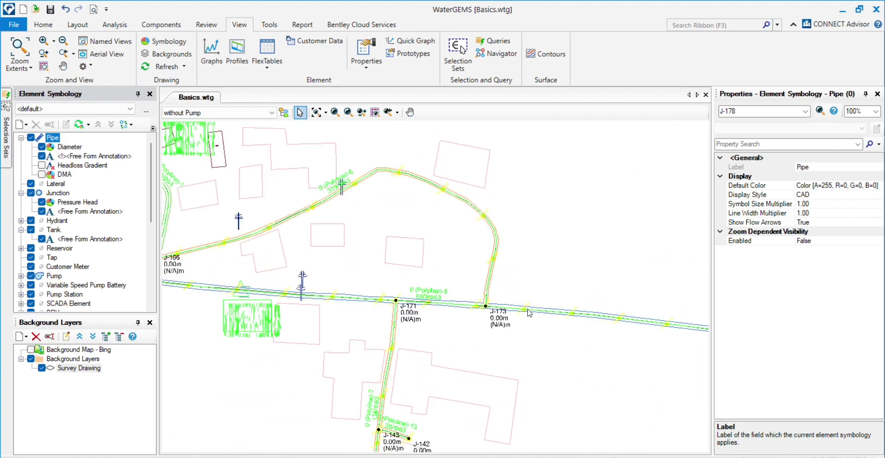
scroll(528, 313, "up", 2)
scroll(500, 316, "down", 3)
scroll(463, 367, "up", 4)
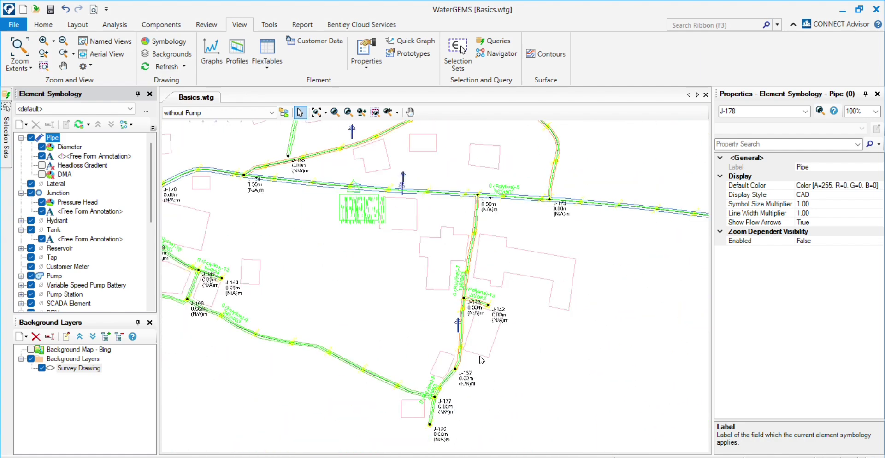
scroll(438, 259, "down", 2)
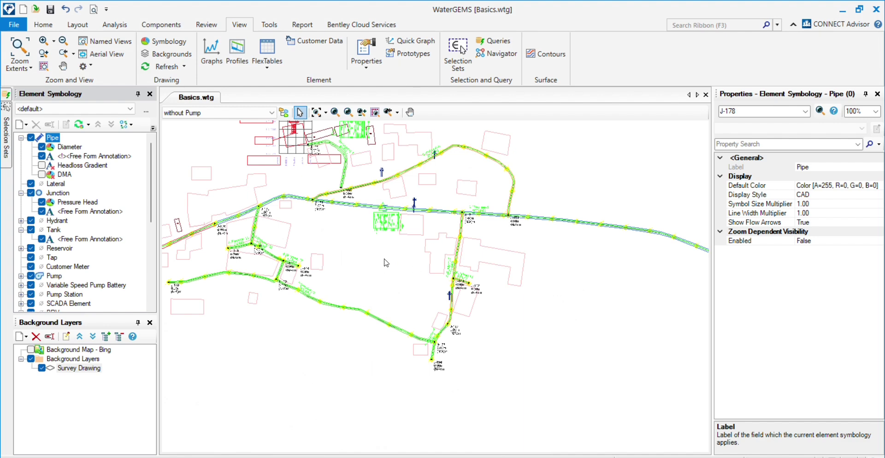
scroll(386, 263, "down", 2)
scroll(342, 259, "up", 3)
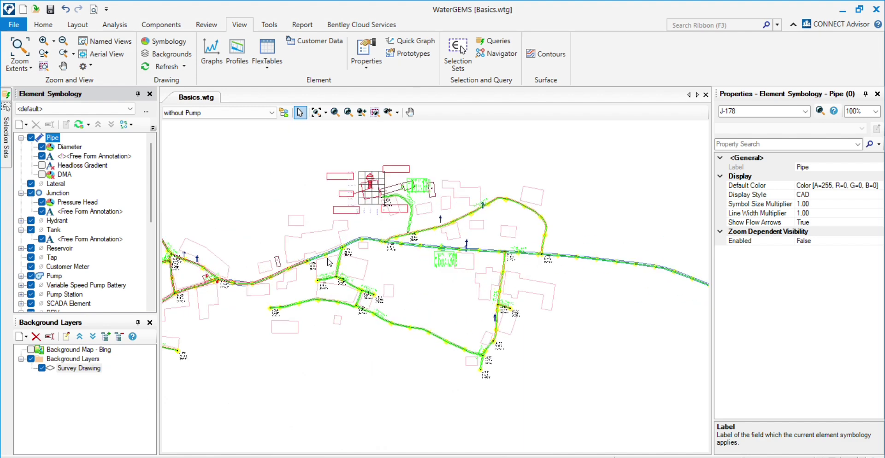
left_click(431, 289)
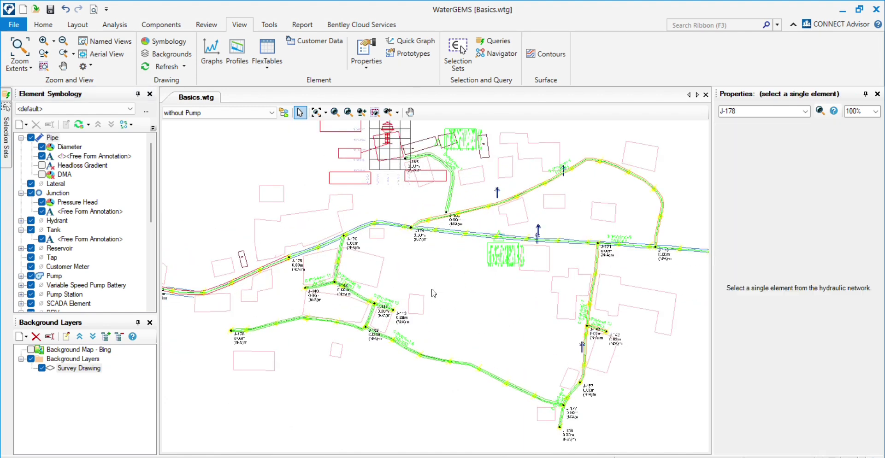
scroll(453, 275, "down", 2)
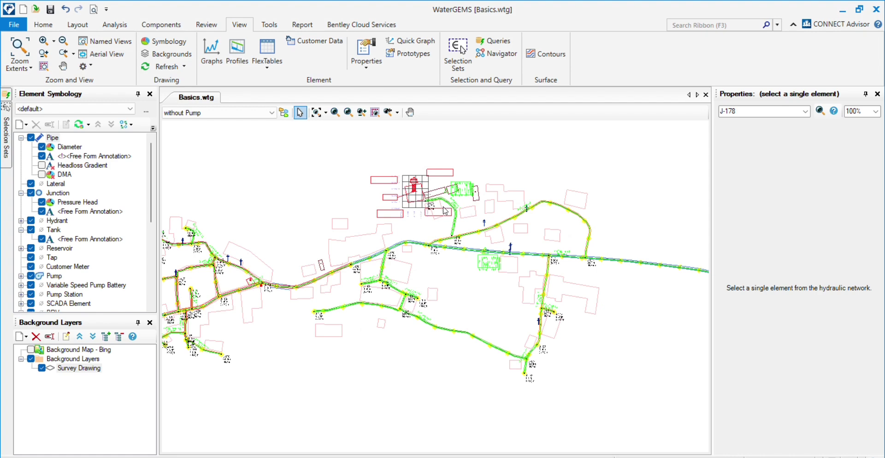
Pan the map and select the Background Map - Bing layer
left_click_drag(285, 281, 314, 240)
scroll(498, 252, "up", 1)
scroll(497, 252, "up", 1)
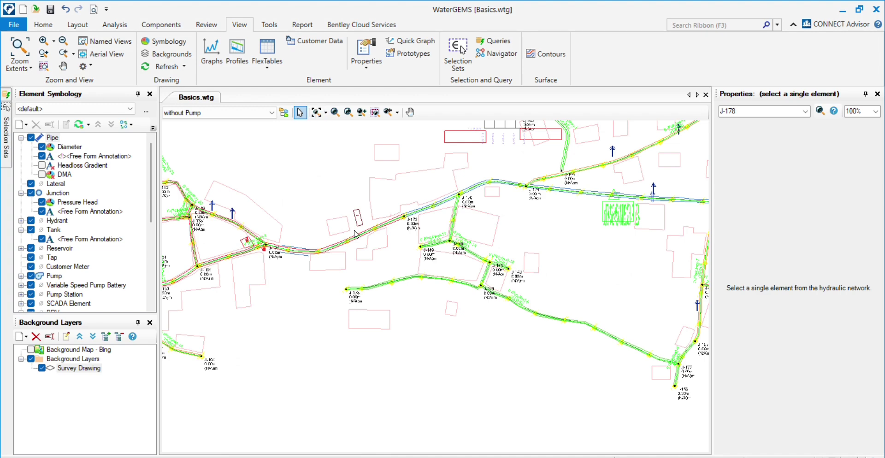
scroll(342, 293, "down", 1)
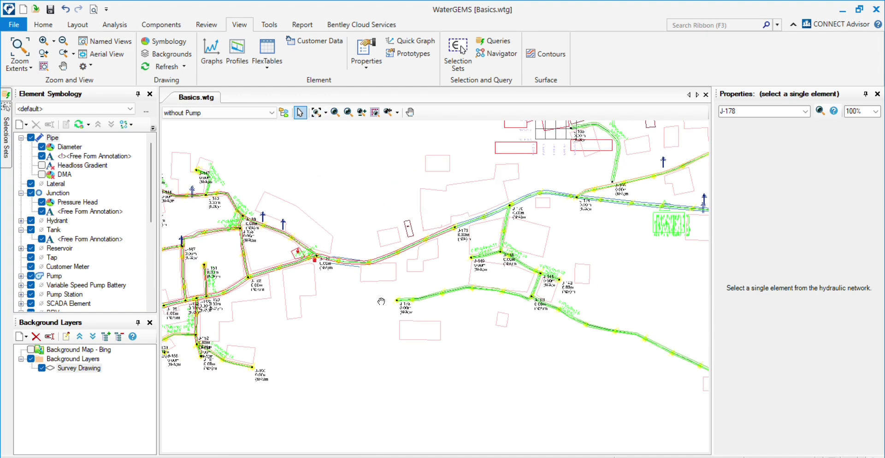
left_click(58, 352)
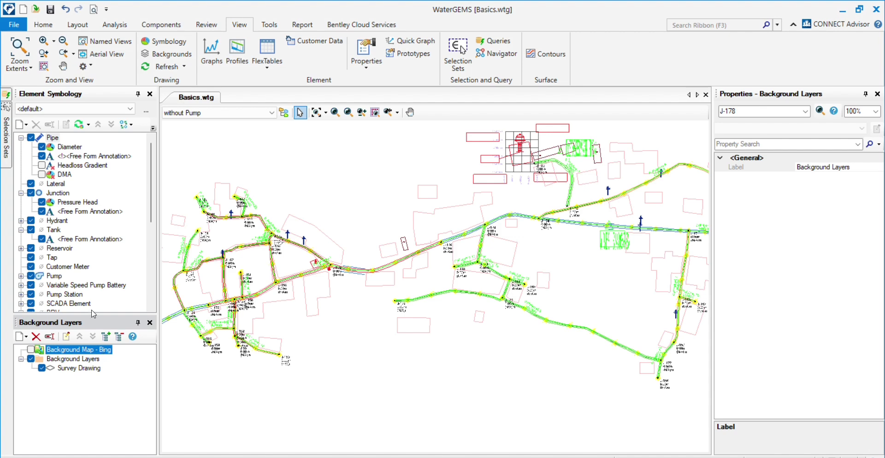
scroll(506, 191, "down", 1)
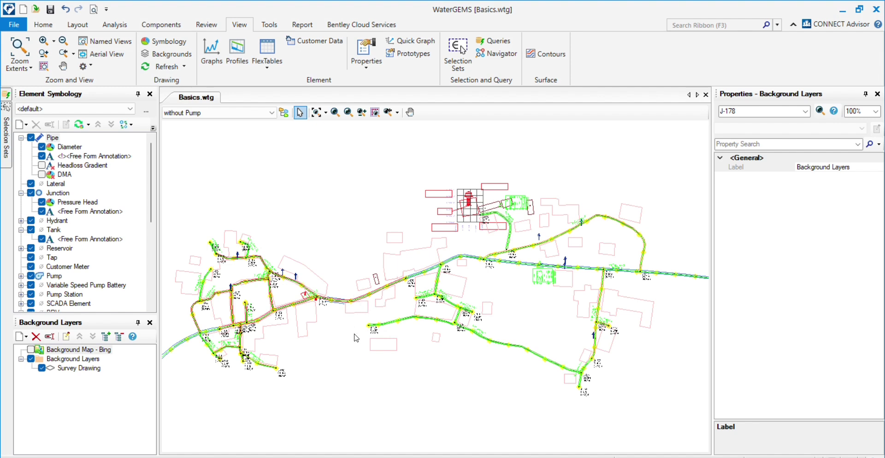
left_click(371, 367)
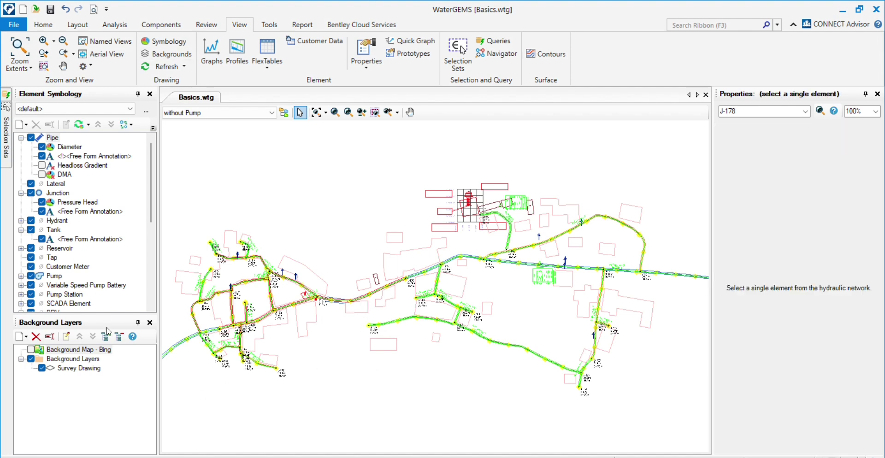
left_click_drag(329, 343, 343, 397)
Switch on Background Map - Bing, then uncheck the Survey Drawing layer
left_click(31, 350)
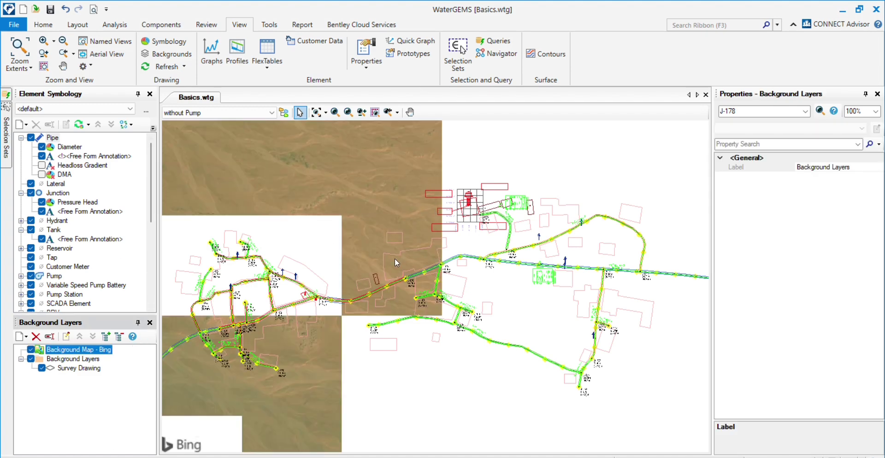
scroll(401, 255, "up", 2)
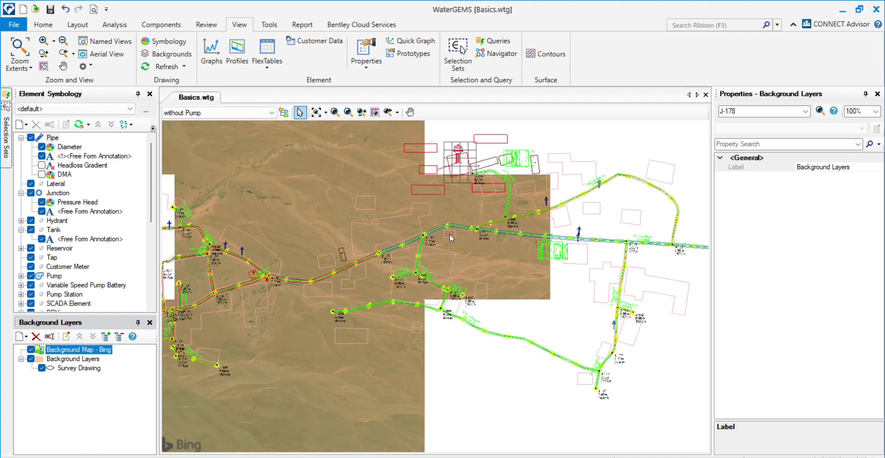
scroll(449, 234, "up", 2)
scroll(399, 313, "down", 2)
left_click(337, 267)
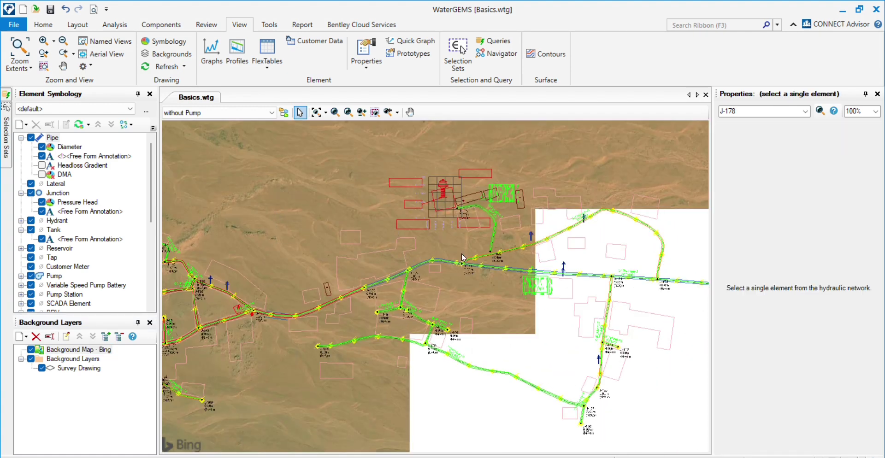
scroll(475, 268, "down", 1)
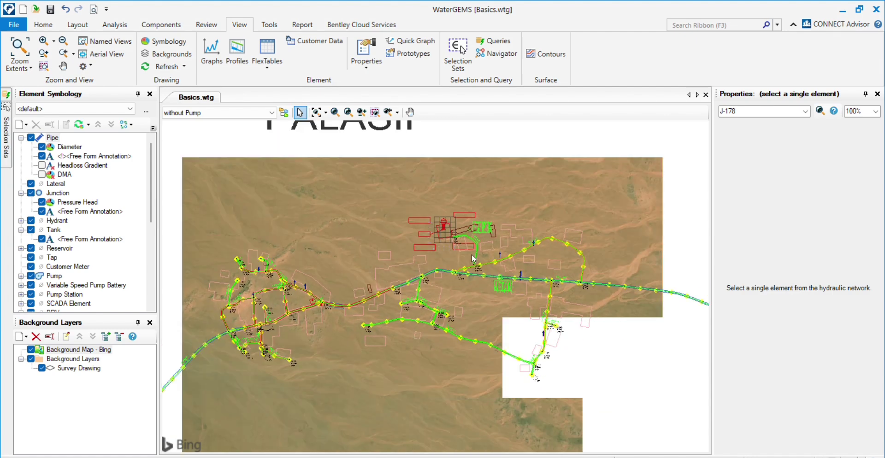
left_click(42, 367)
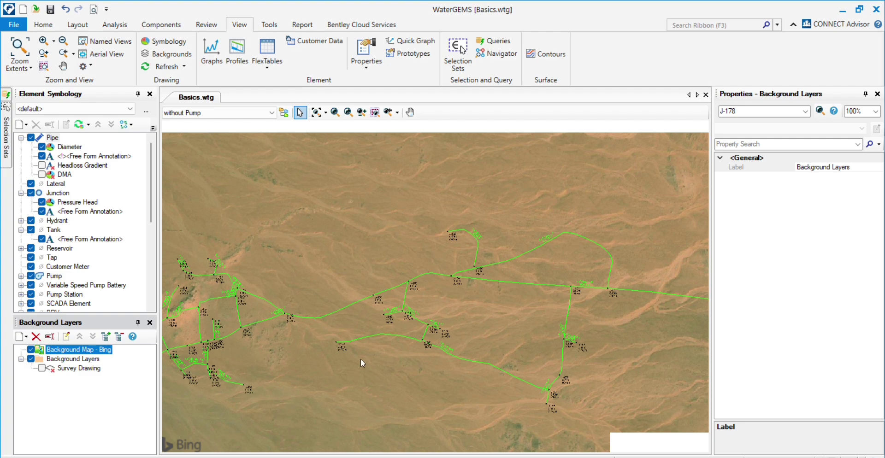
Zoom out and drag a selection window across the entire network over the aerial map
left_click(386, 364)
scroll(420, 288, "up", 3)
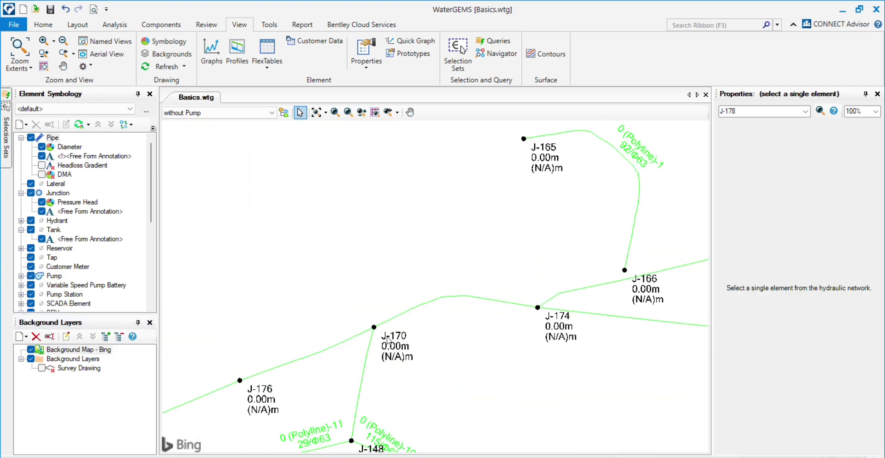
scroll(388, 341, "up", 1)
scroll(460, 257, "down", 2)
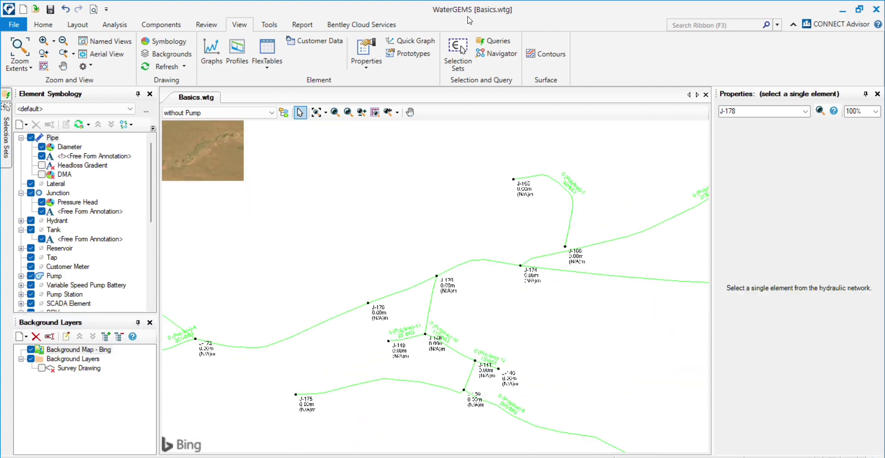
scroll(433, 278, "down", 2)
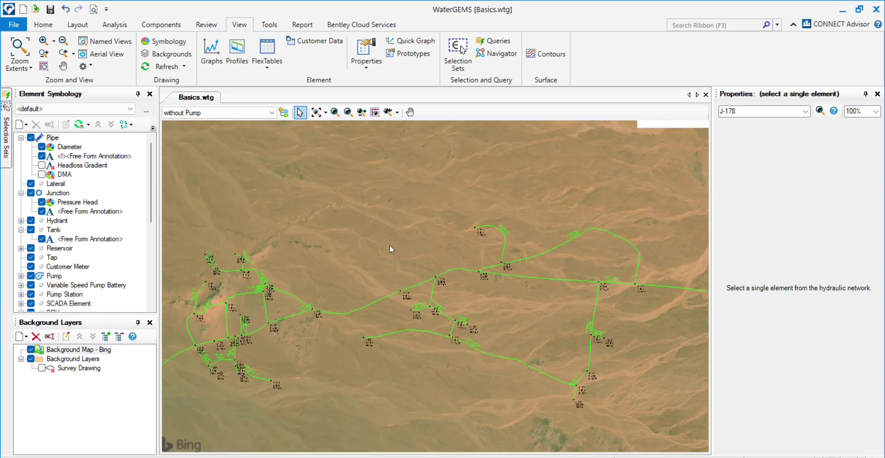
scroll(390, 249, "down", 1)
left_click_drag(248, 214, 565, 392)
scroll(469, 286, "up", 2)
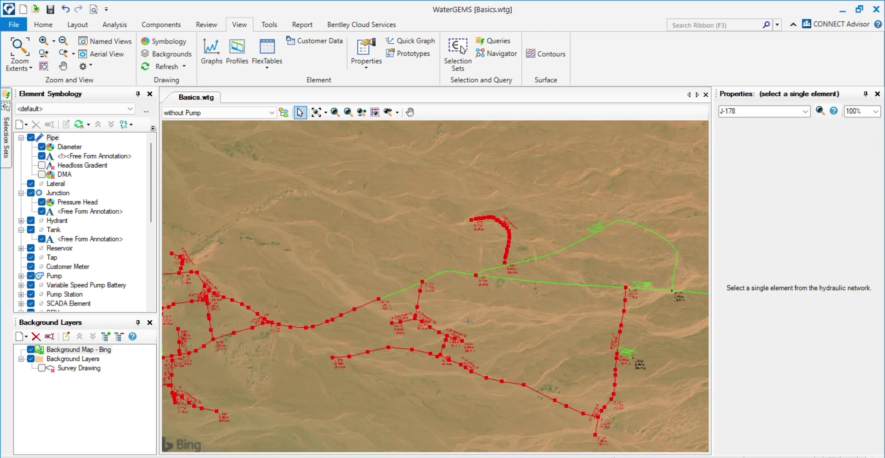
scroll(468, 322, "down", 3)
left_click_drag(310, 241, 619, 425)
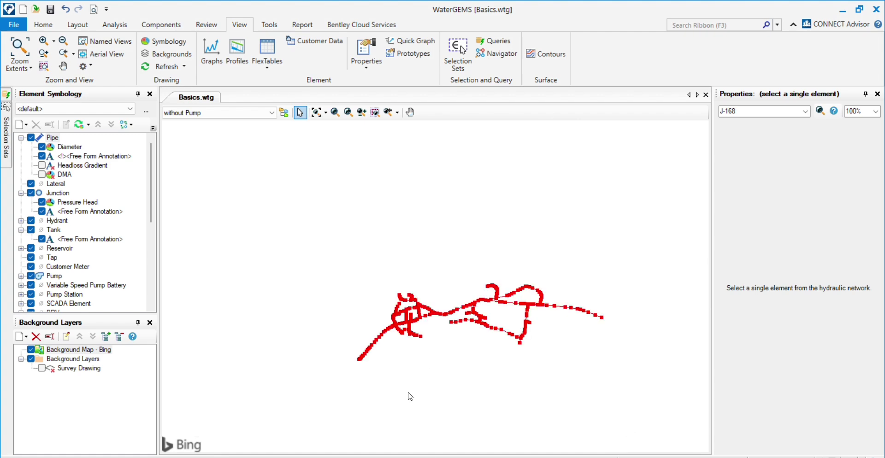
scroll(468, 319, "up", 4)
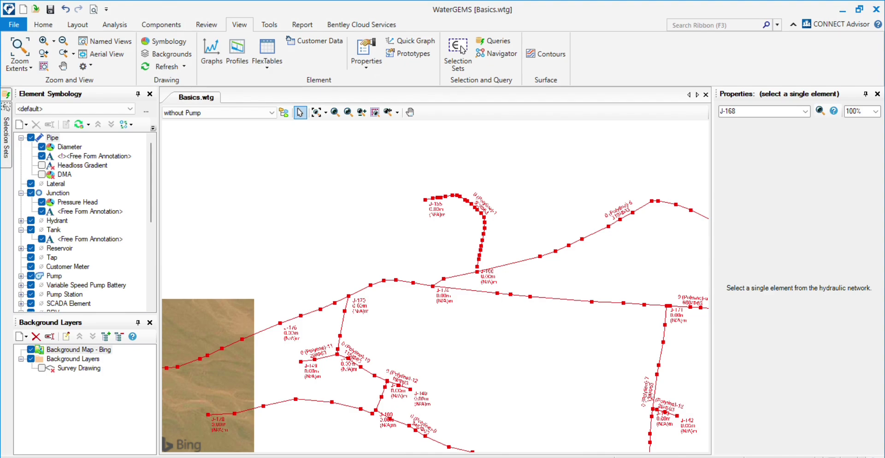
left_click(583, 424)
scroll(440, 363, "up", 2)
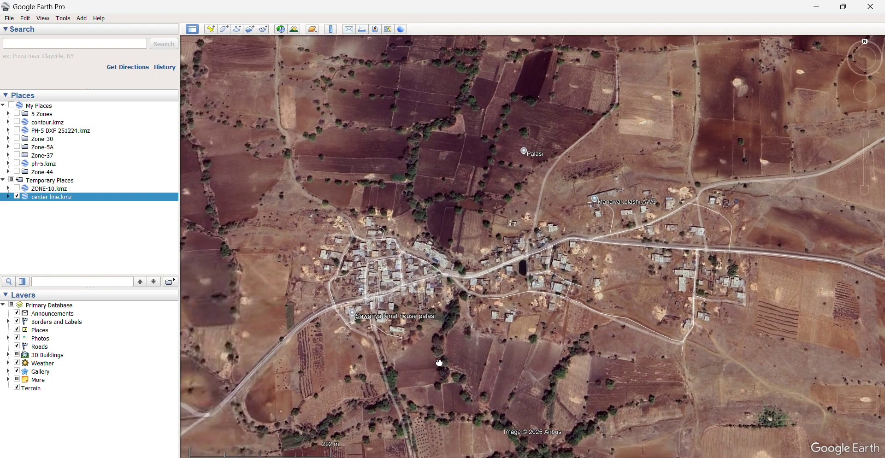
scroll(452, 260, "down", 2)
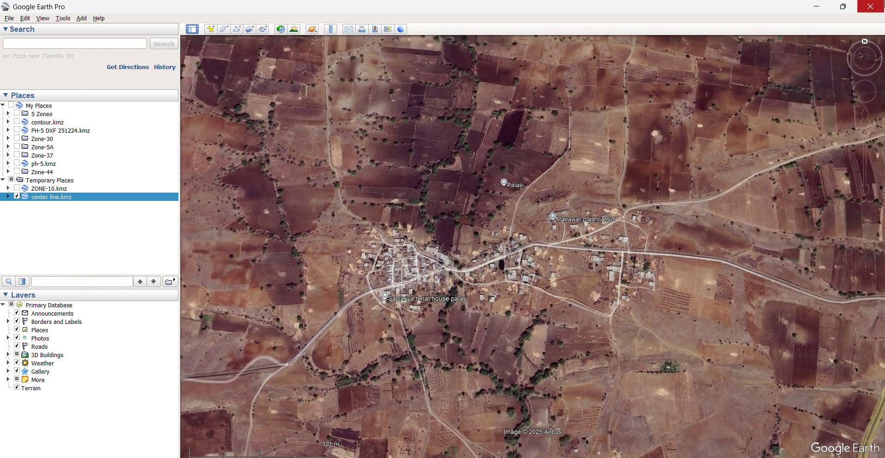
scroll(529, 233, "up", 1)
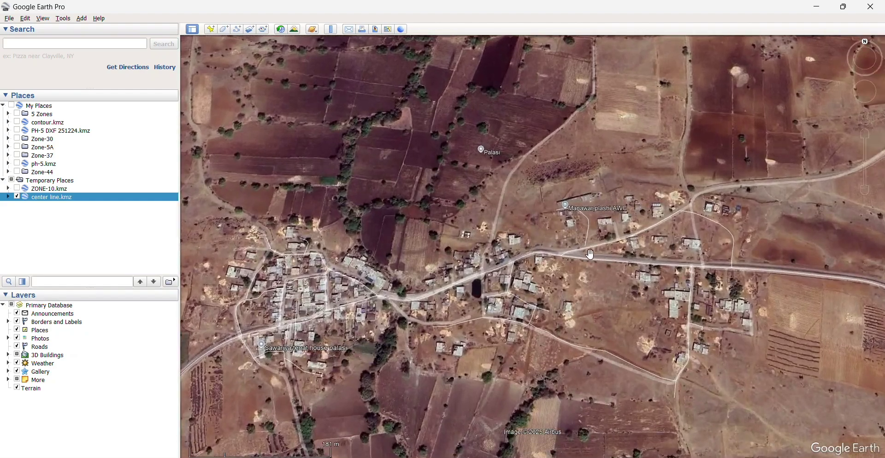
scroll(591, 255, "up", 3)
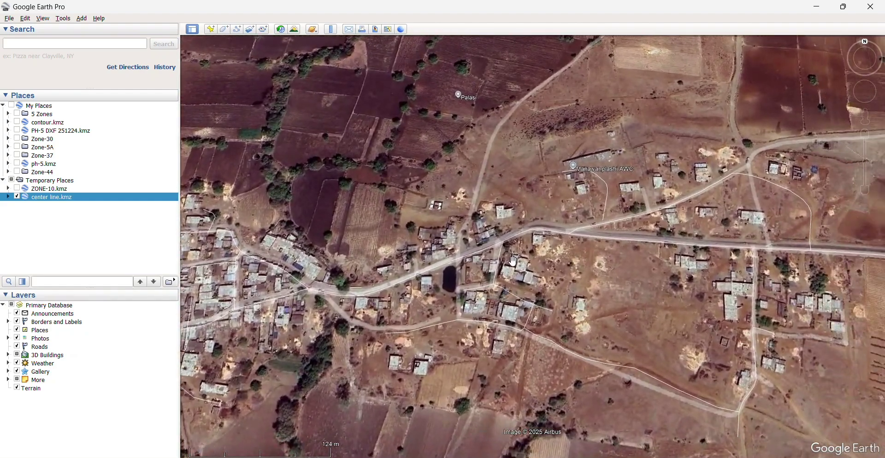
scroll(535, 274, "down", 2)
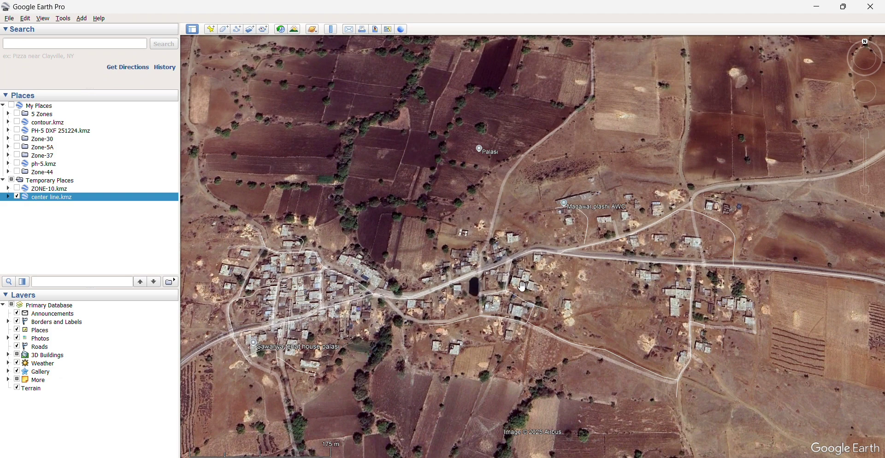
left_click(211, 30)
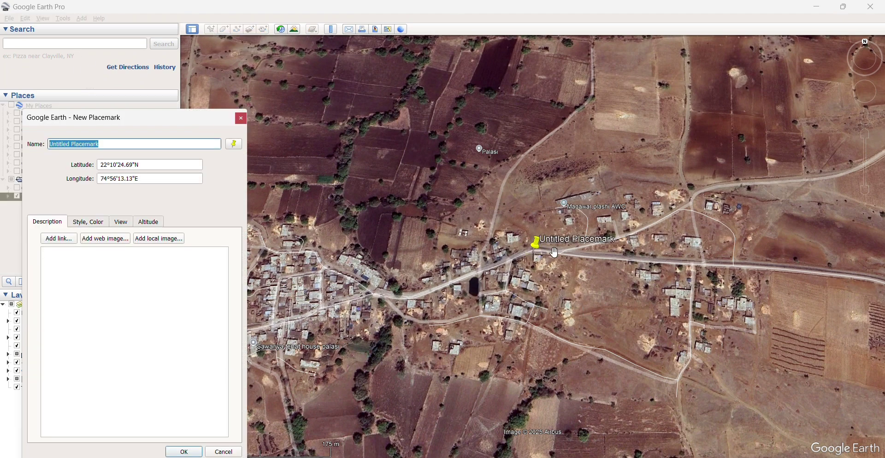
mouse_move(555, 253)
left_mouse_down()
mouse_move(574, 258)
mouse_move(521, 286)
mouse_move(562, 244)
left_mouse_up()
scroll(565, 279, "up", 3)
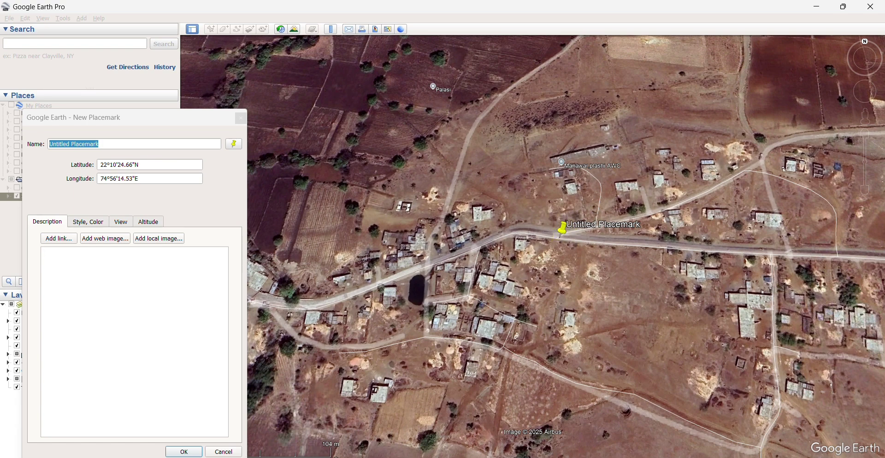
left_click(140, 164)
left_click_drag(141, 165, 98, 165)
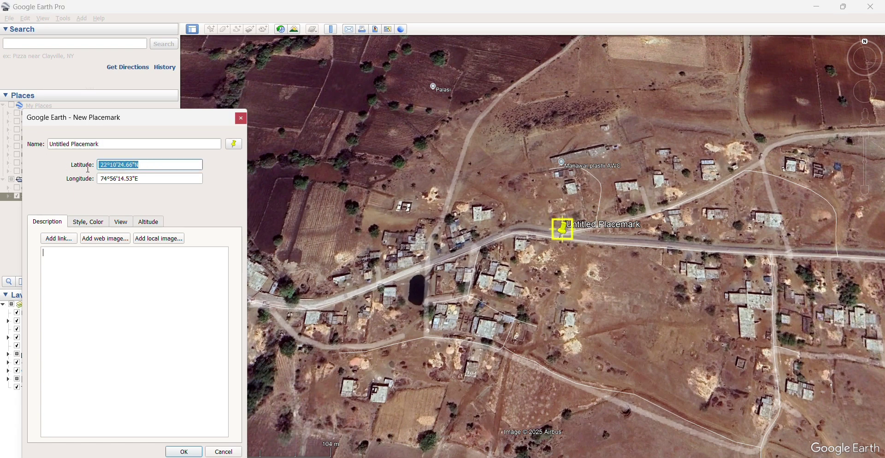
left_click(106, 165)
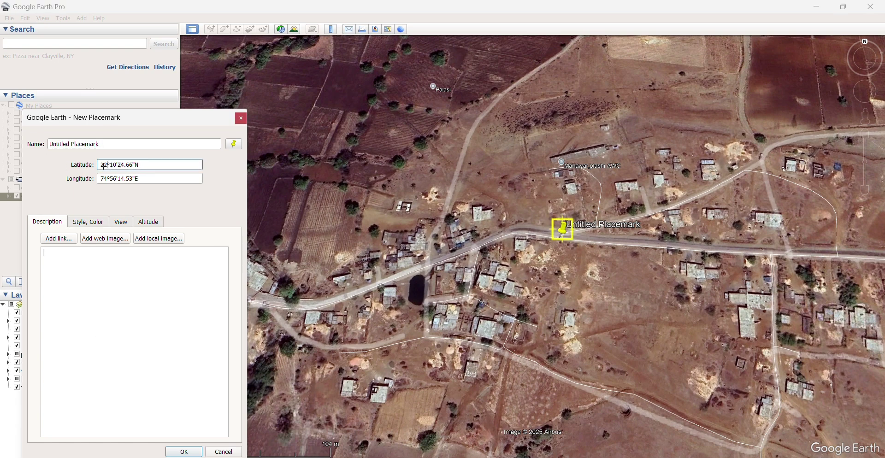
left_click(149, 179)
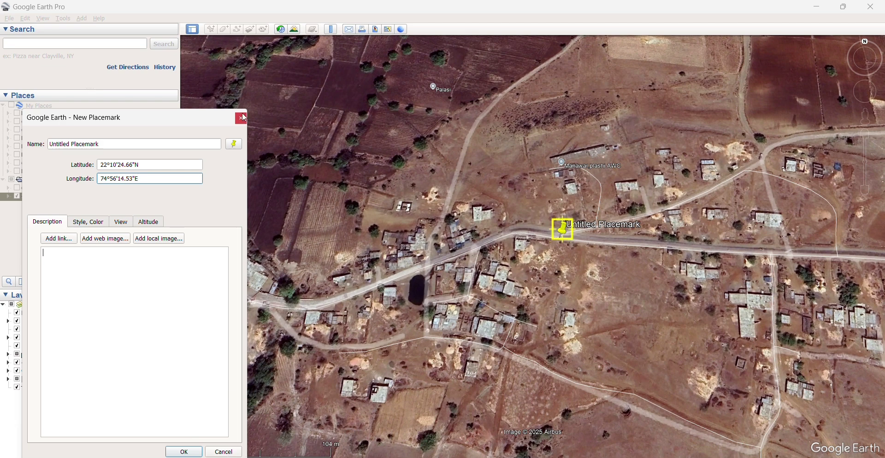
left_click(227, 453)
Set Google Earth to show Lat/Long in decimal degrees via Tools > Options
left_click(63, 19)
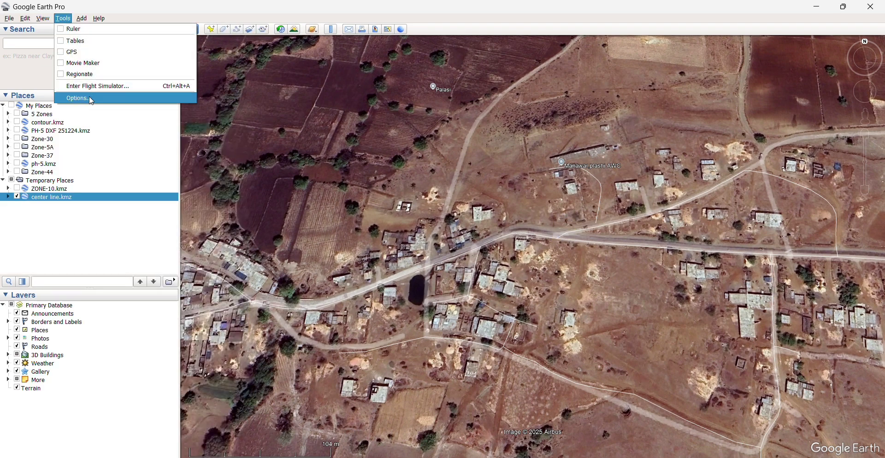
left_click(121, 101)
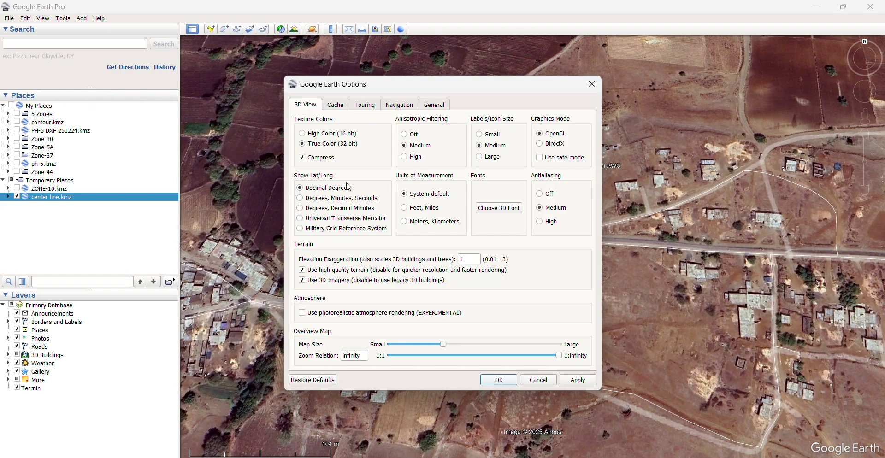
left_click(581, 381)
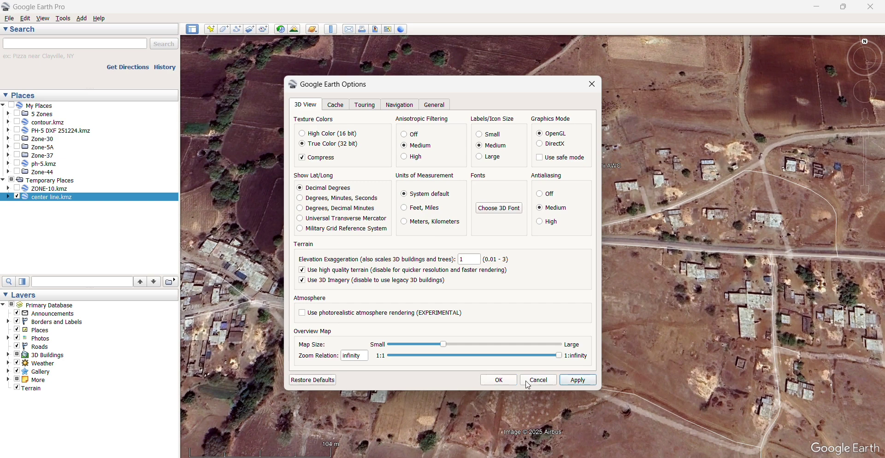
left_click(498, 381)
Place a placemark on the road and name it '22.173512, 74.937355'
left_click(211, 29)
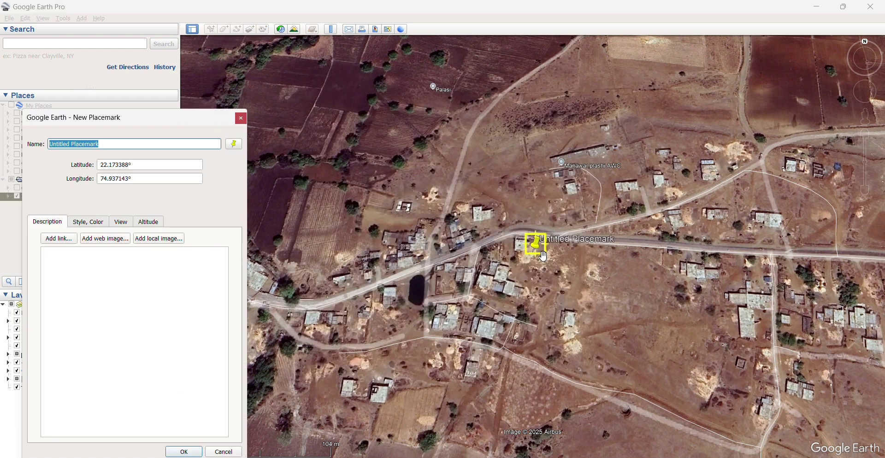
left_click_drag(535, 261, 562, 247)
scroll(577, 237, "up", 2)
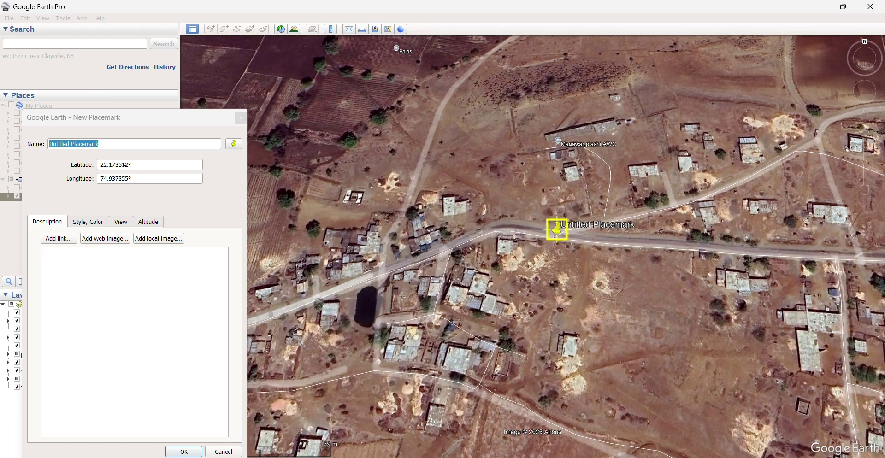
left_click_drag(131, 164, 69, 167)
key("ctrl+c")
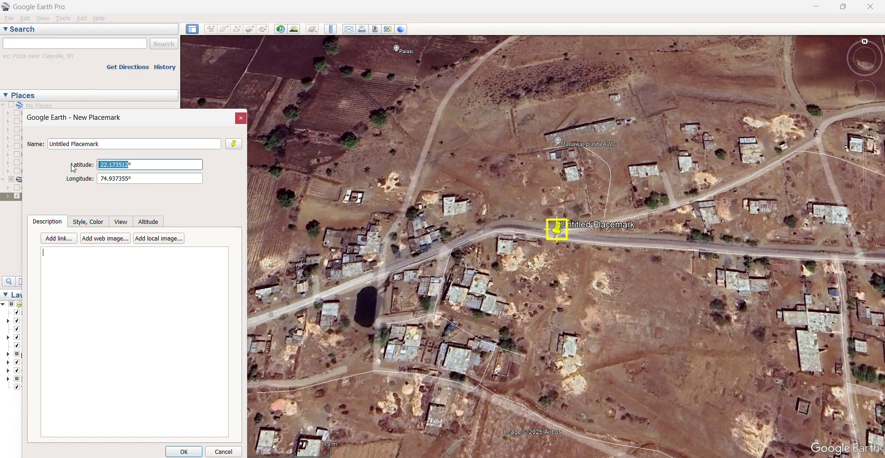
triple_click(120, 143)
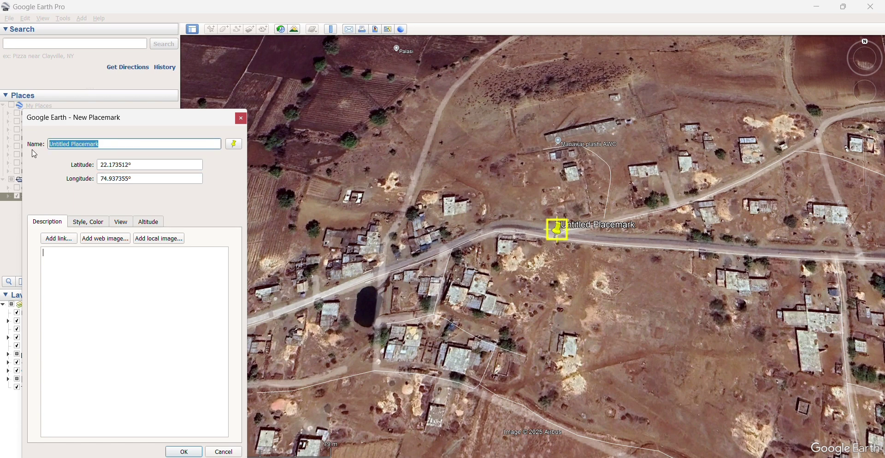
key("ctrl+v")
type(",")
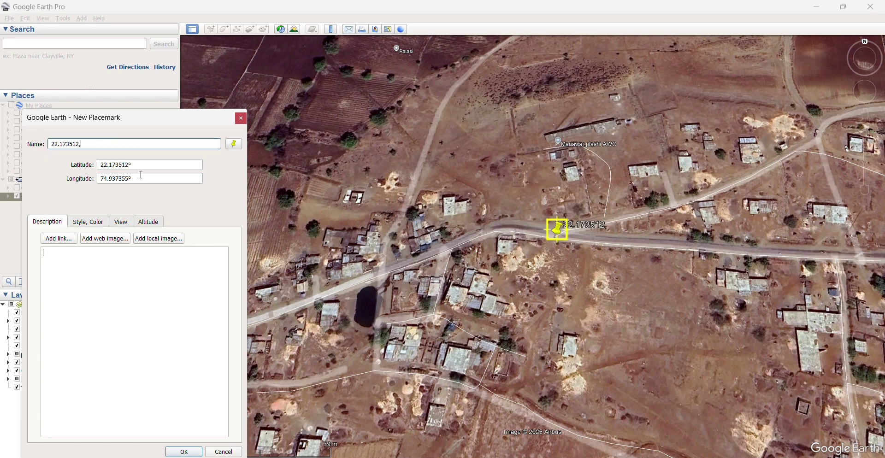
left_click_drag(129, 180, 83, 181)
key("ctrl+c")
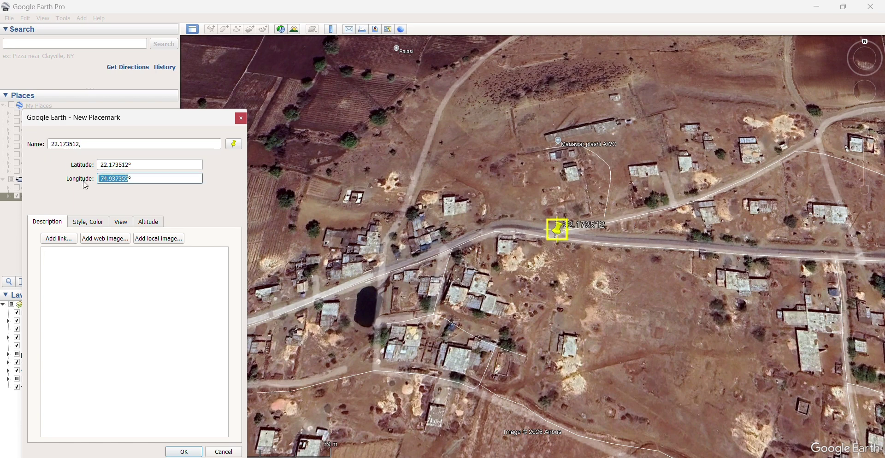
left_click(92, 146)
key("ctrl+v")
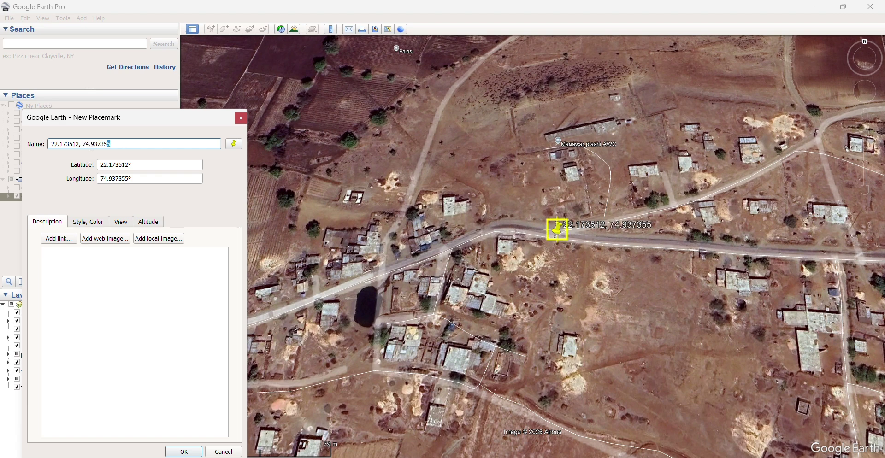
left_click_drag(109, 145, 39, 147)
key("ctrl+c")
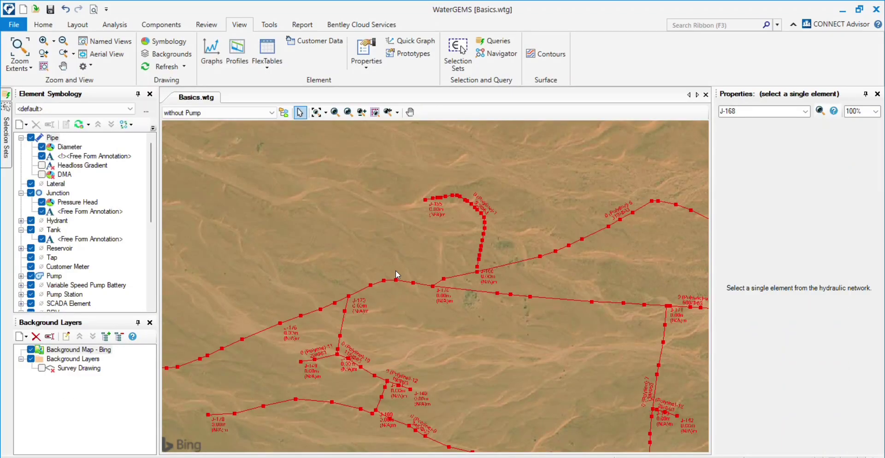
scroll(493, 325, "down", 3)
Select junction J-174, then open the Background Map - Bing properties
scroll(458, 292, "up", 8)
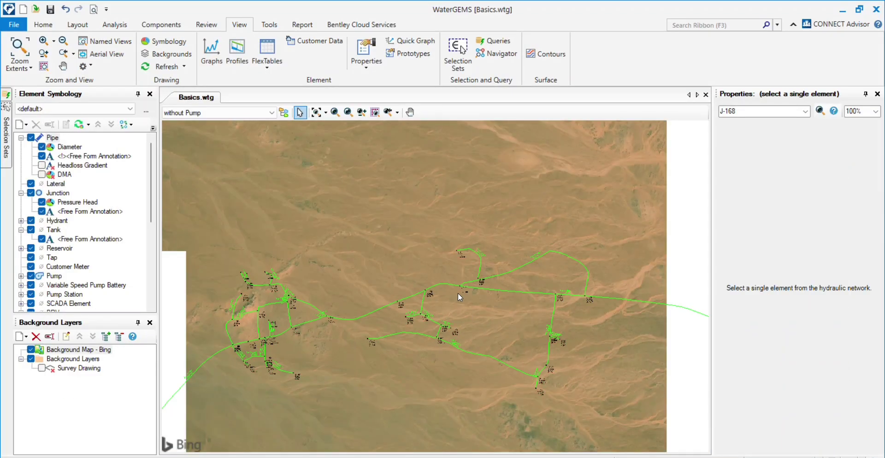
left_click_drag(426, 222, 466, 257)
left_click(479, 277)
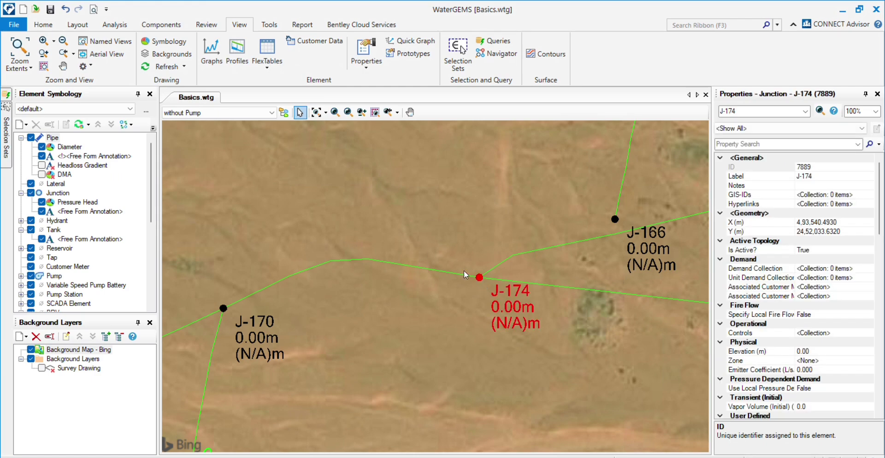
scroll(464, 270, "down", 3)
scroll(459, 275, "up", 3)
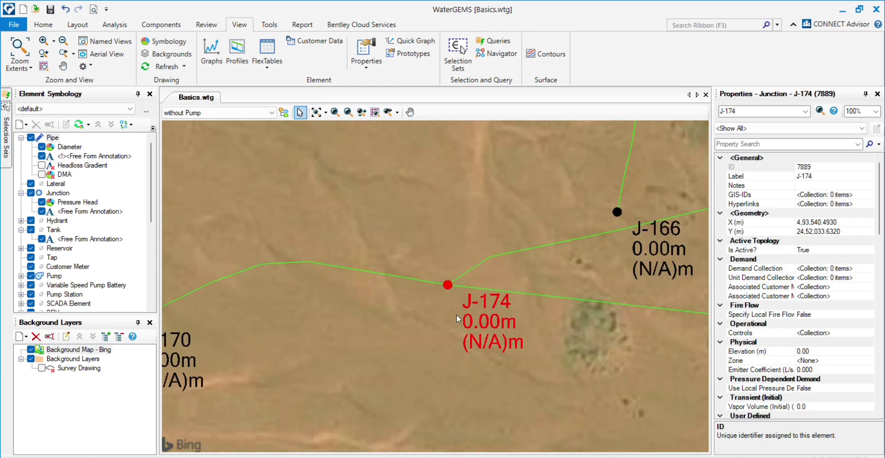
left_click(79, 351)
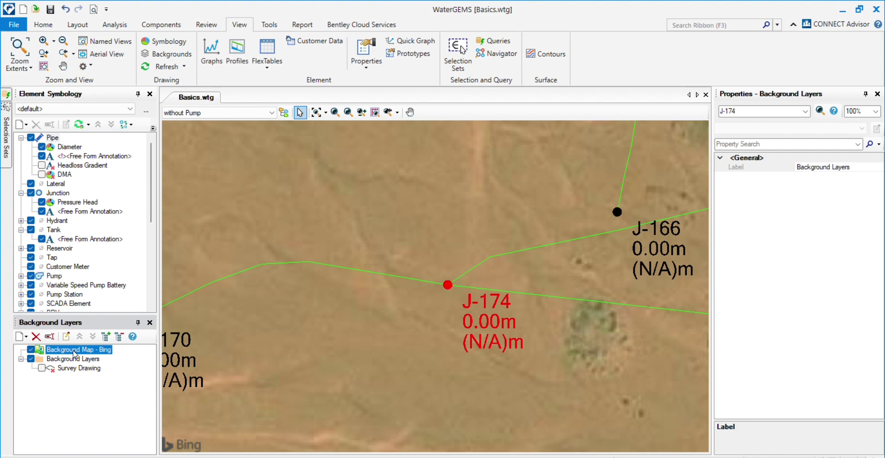
left_click(382, 58)
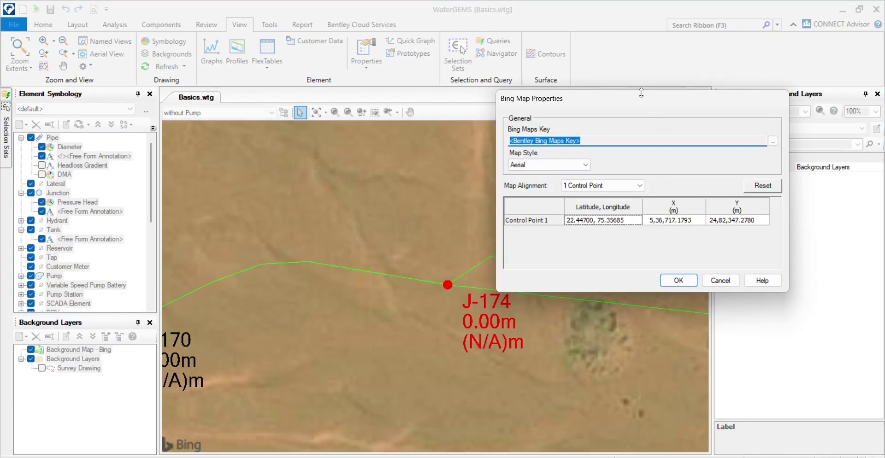
Set Bing control point 1 at junction J-174 with coordinates 22.173512, 74.937355
left_click_drag(647, 103, 259, 129)
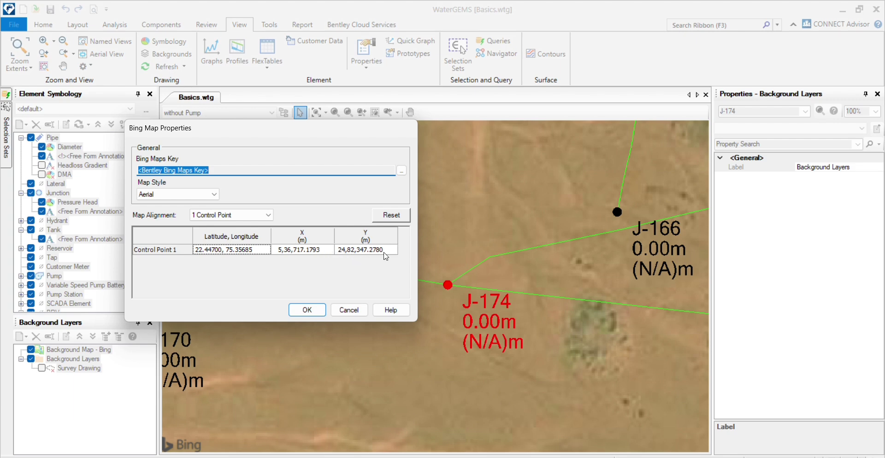
left_click(325, 254)
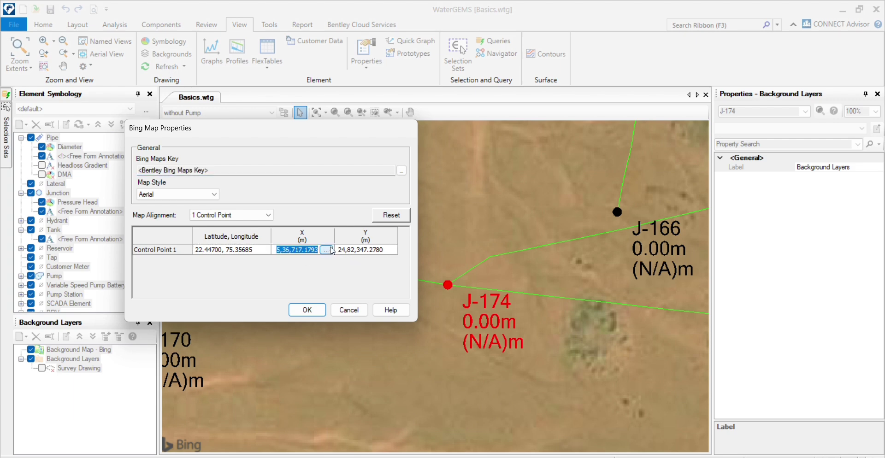
left_click(328, 250)
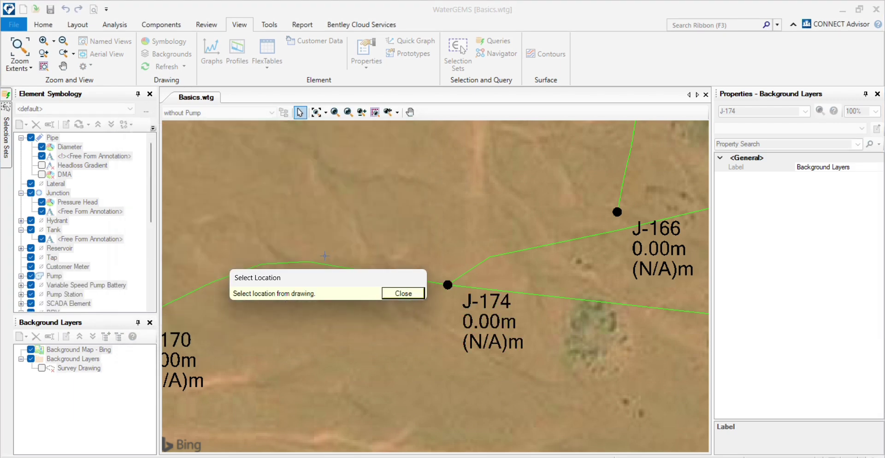
scroll(418, 316, "down", 2)
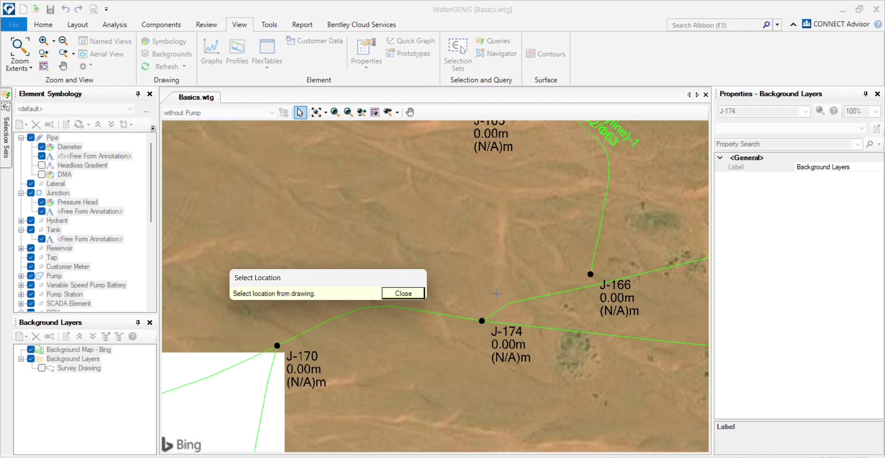
key("alt+Tab")
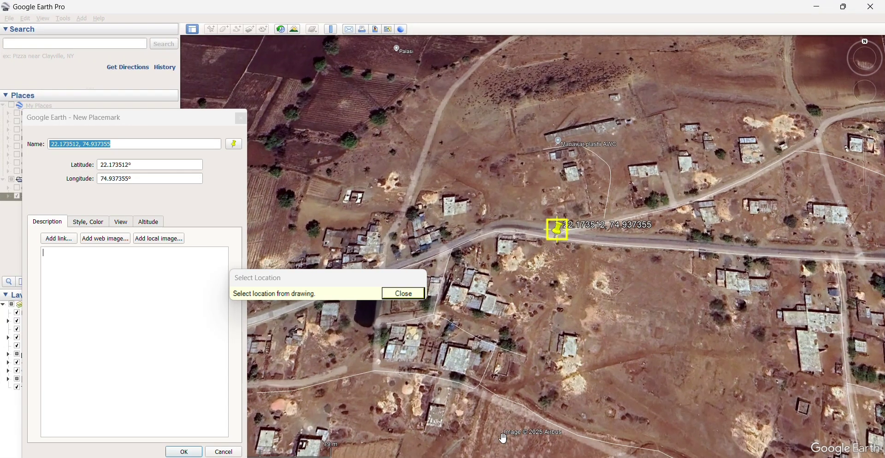
key("alt+Tab")
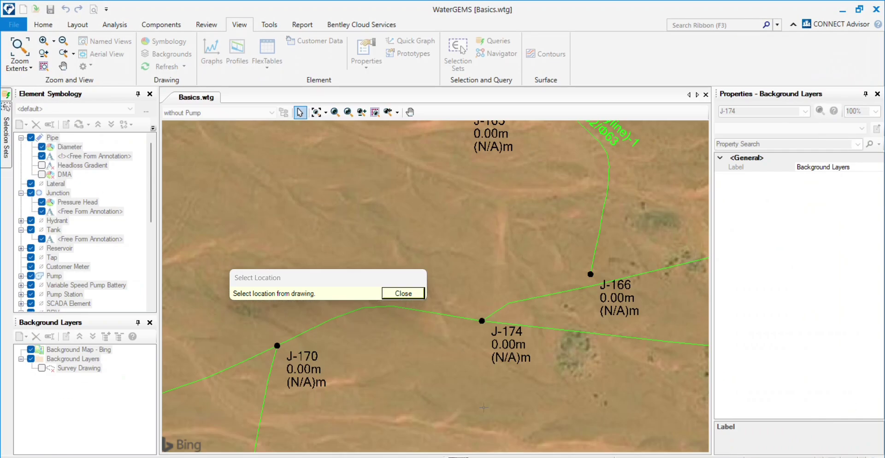
left_click(481, 320)
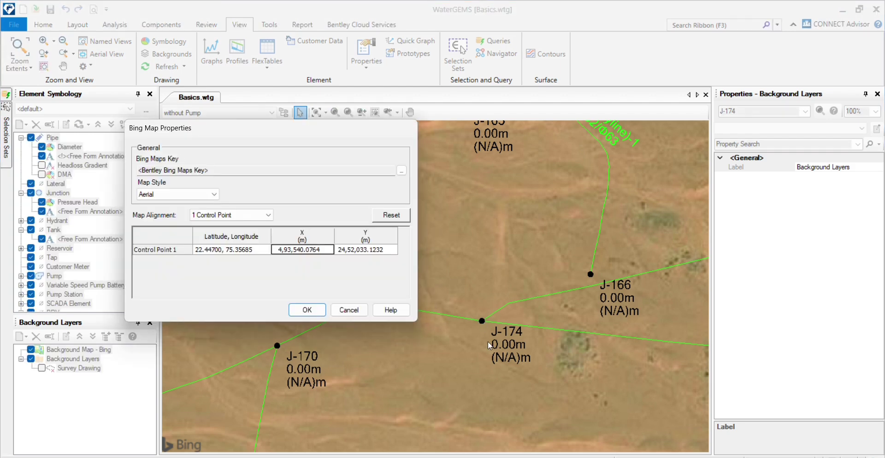
left_click(222, 251)
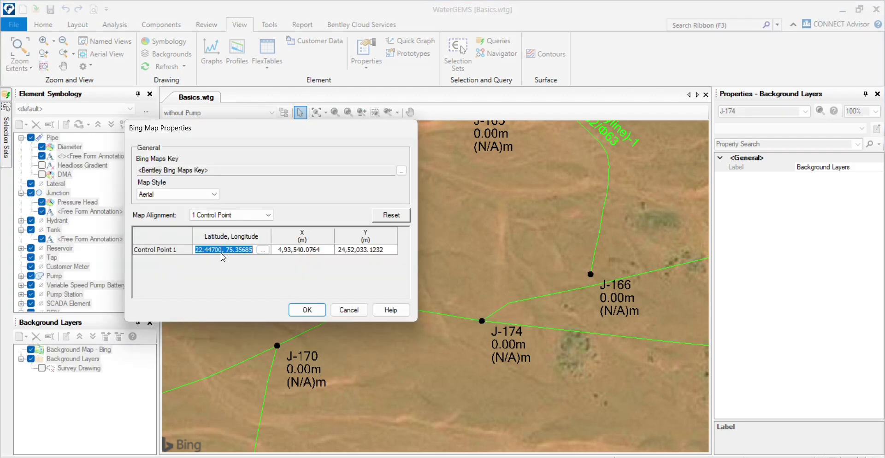
key("ctrl+v")
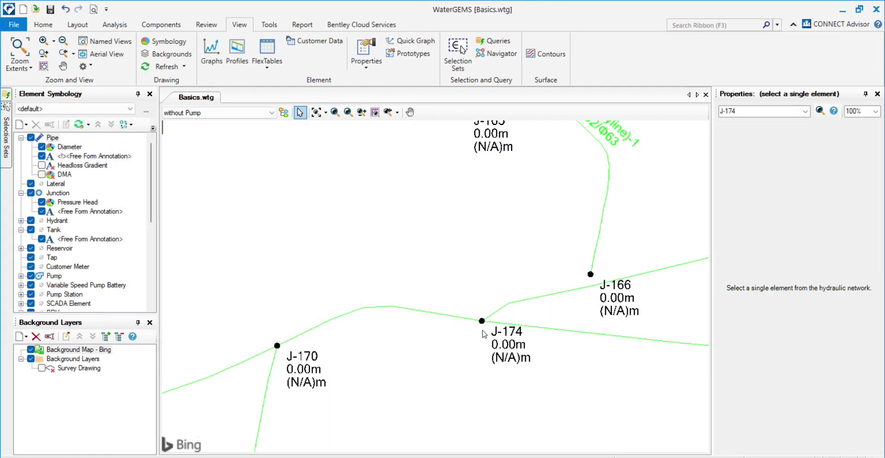
Pan and zoom to box-select junctions J-141 and J-174 and read their X/Y coordinates
scroll(434, 300, "down", 1)
scroll(435, 301, "down", 3)
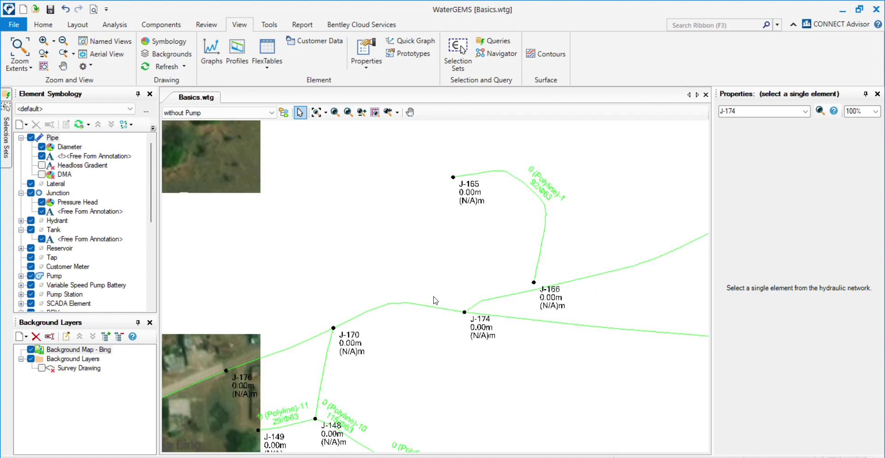
scroll(397, 378, "up", 2)
left_click_drag(397, 379, 503, 295)
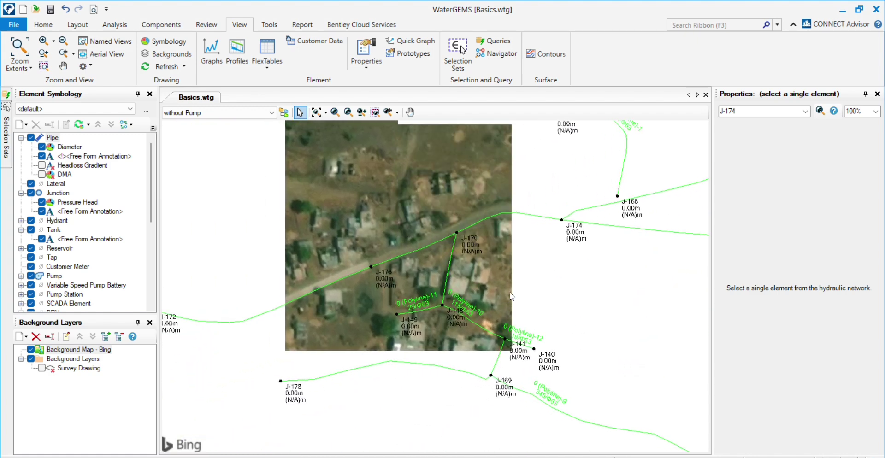
scroll(493, 316, "down", 1)
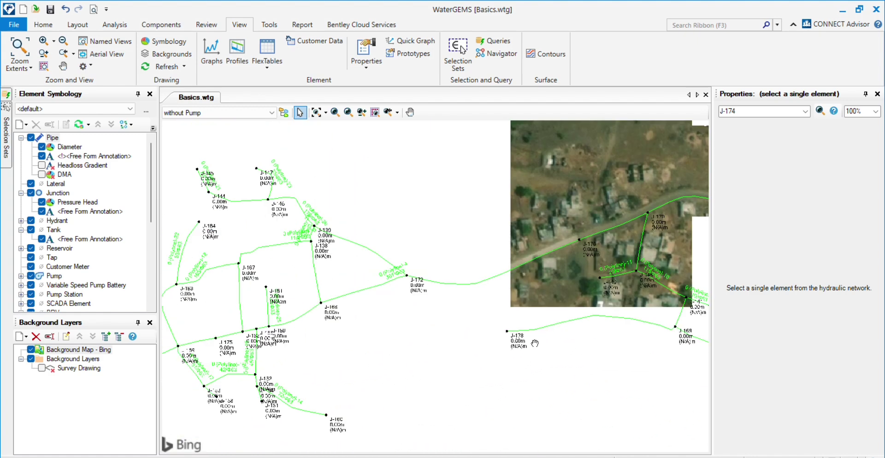
left_click_drag(599, 215, 347, 346)
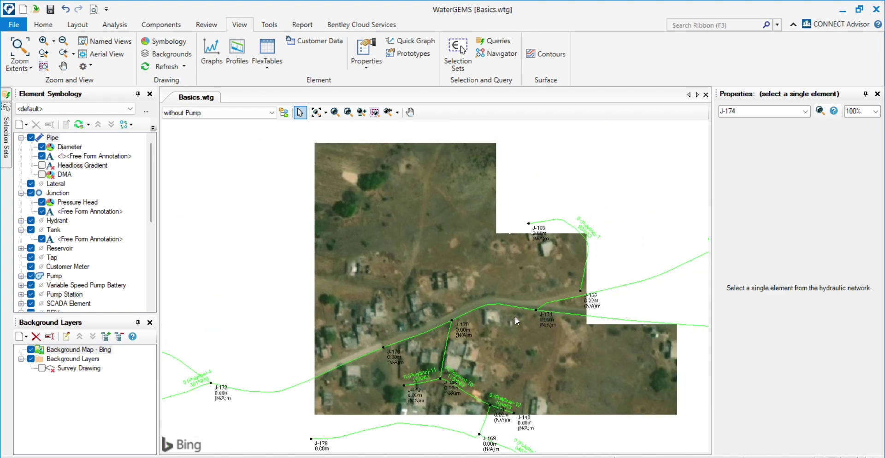
scroll(515, 316, "up", 3)
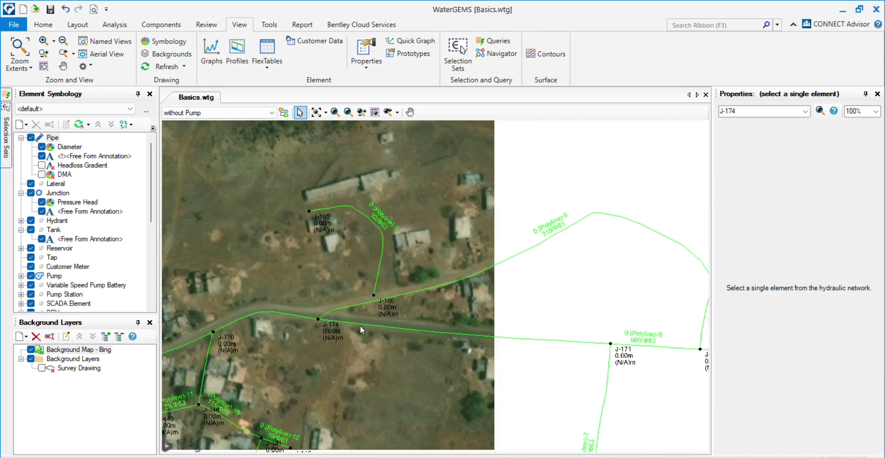
scroll(580, 230, "down", 1)
scroll(565, 235, "down", 3)
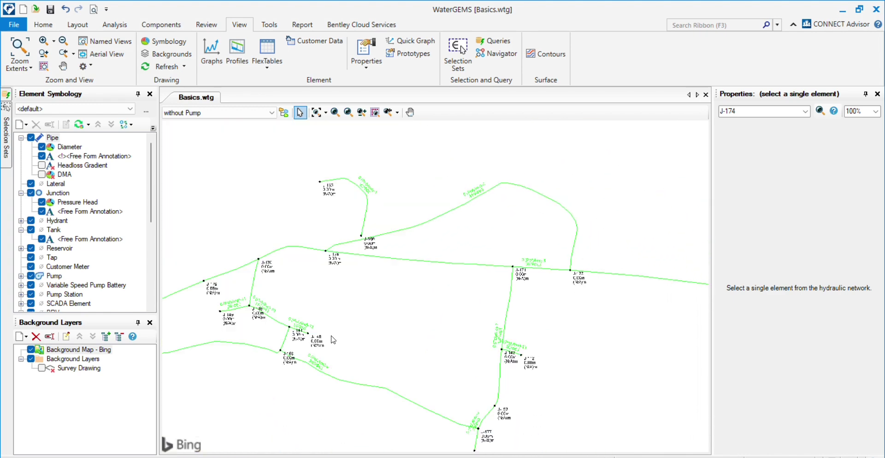
scroll(463, 330, "up", 2)
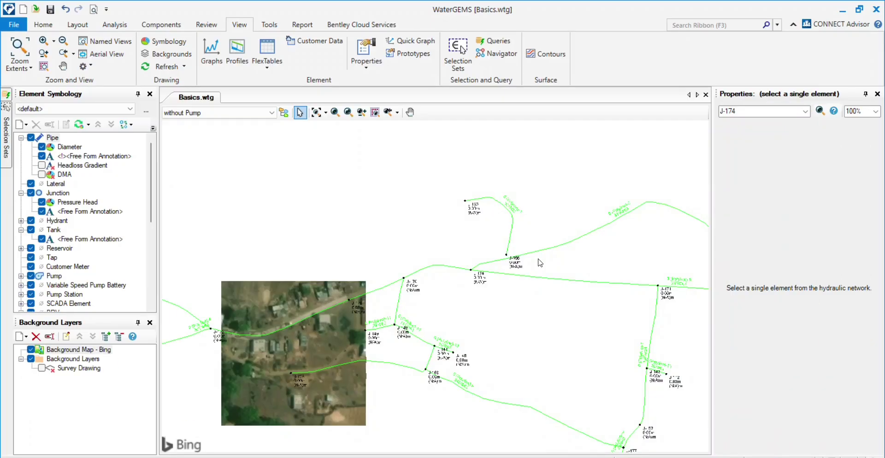
left_click_drag(382, 350, 492, 334)
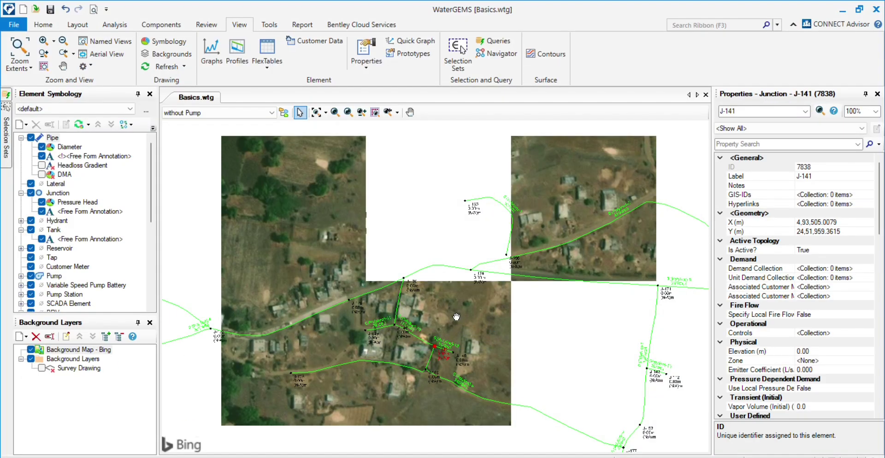
left_click_drag(491, 243, 574, 318)
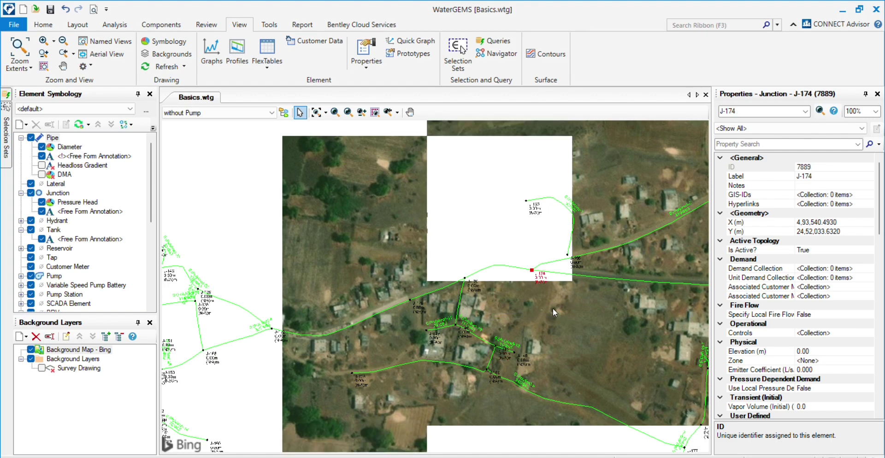
left_click_drag(510, 243, 548, 282)
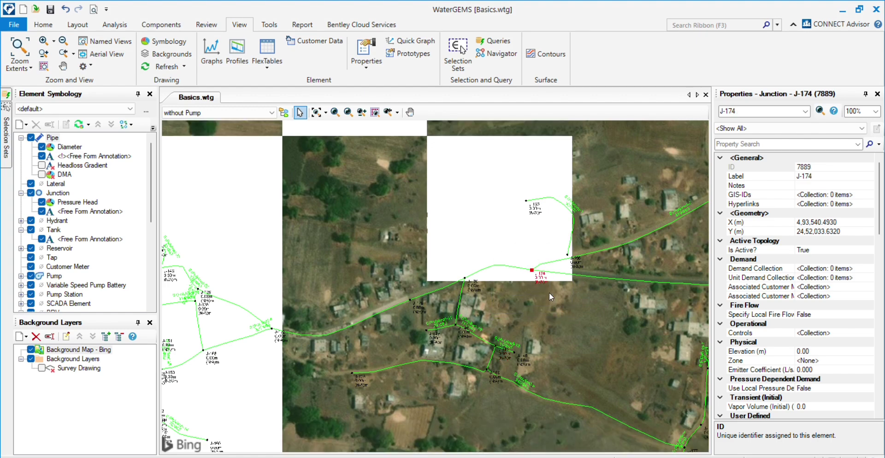
Clear the selection and zoom out to the whole network over the Bing imagery
scroll(549, 292, "down", 3)
scroll(446, 358, "down", 2)
left_click_drag(447, 359, 603, 237)
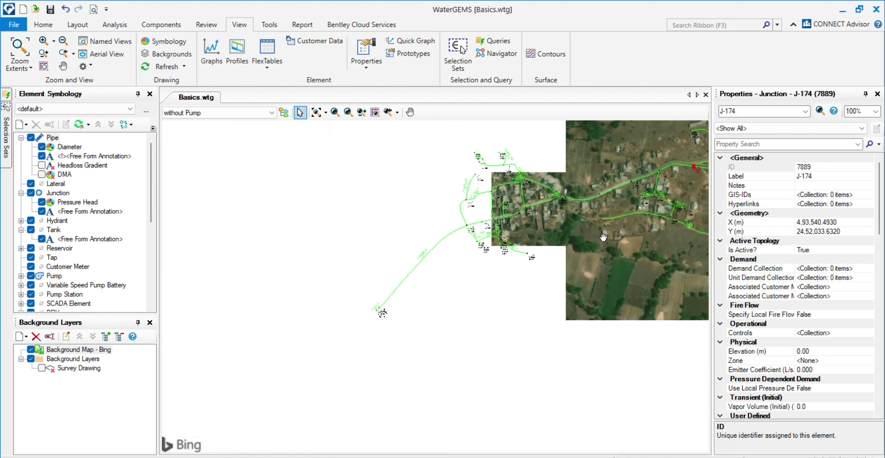
left_click_drag(656, 270, 388, 363)
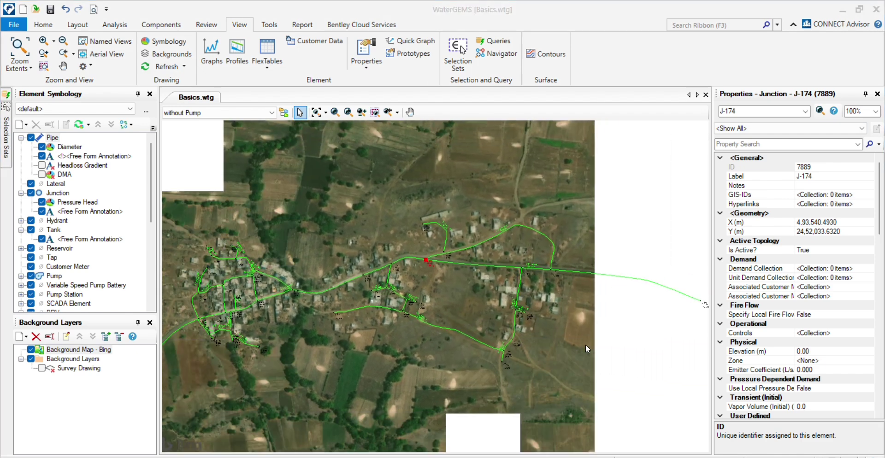
left_click(585, 349)
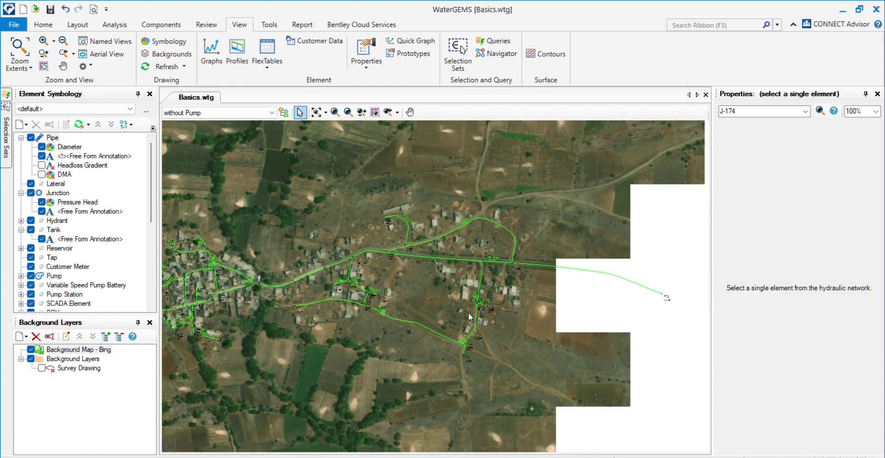
scroll(469, 317, "up", 3)
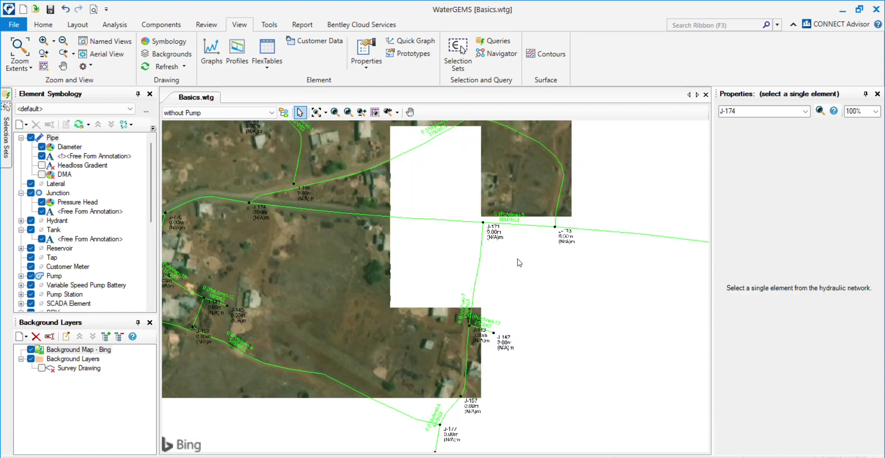
scroll(505, 291, "down", 3)
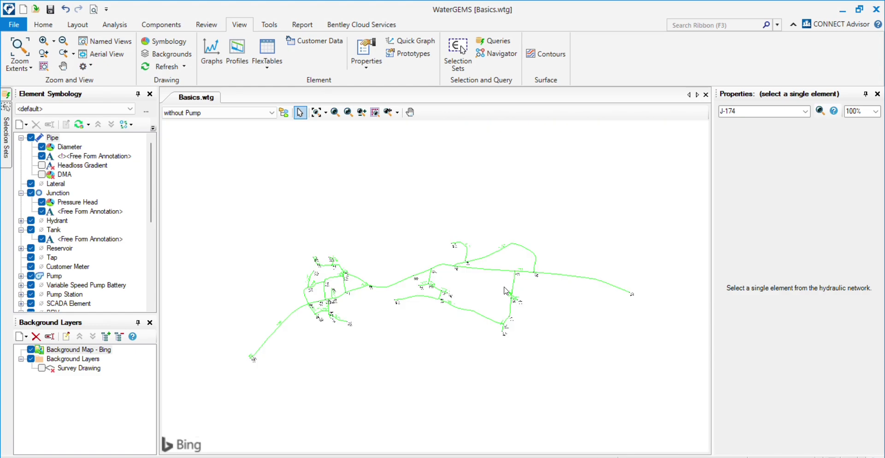
scroll(518, 285, "down", 2)
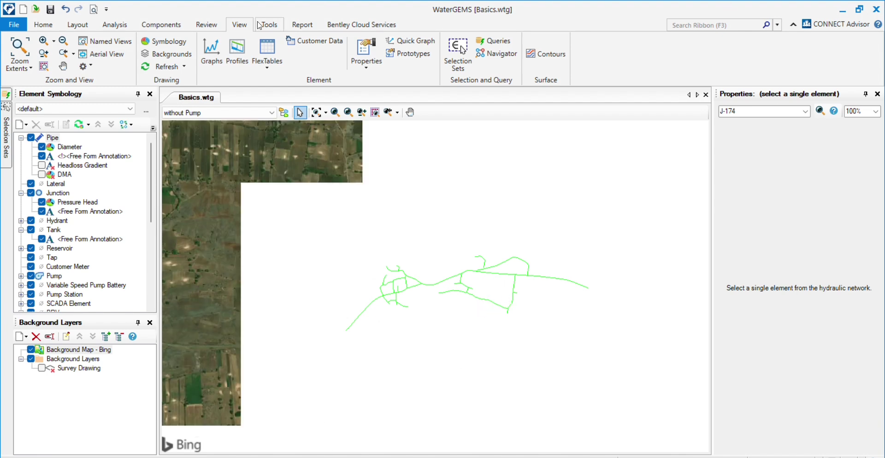
Switch the Bing background map's alignment to 3 Control Points, then save the 22.173512, 74.937355 placemark
left_click_drag(518, 281, 440, 266)
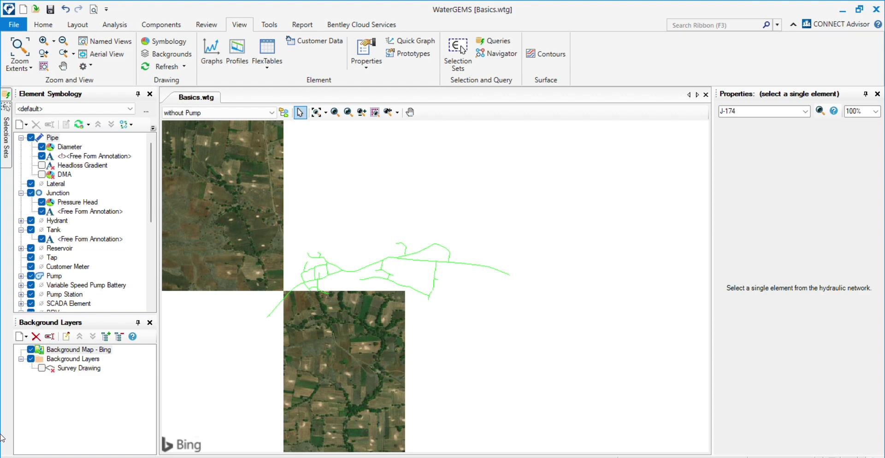
left_click(71, 351)
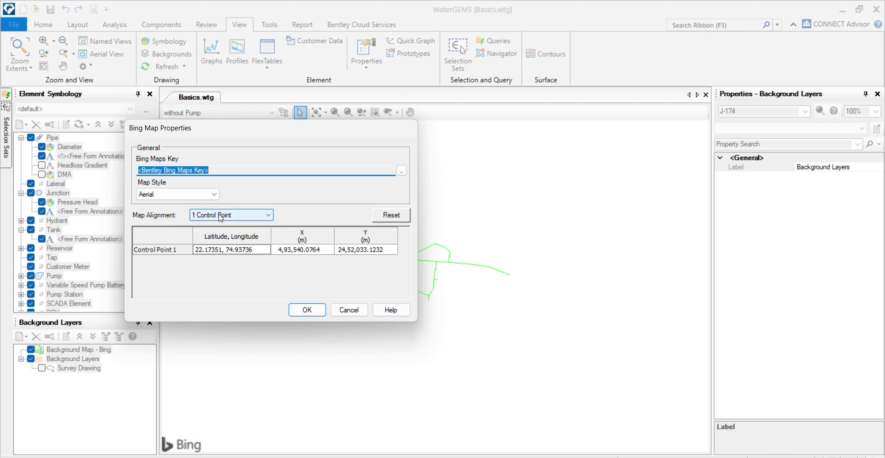
left_click(201, 220)
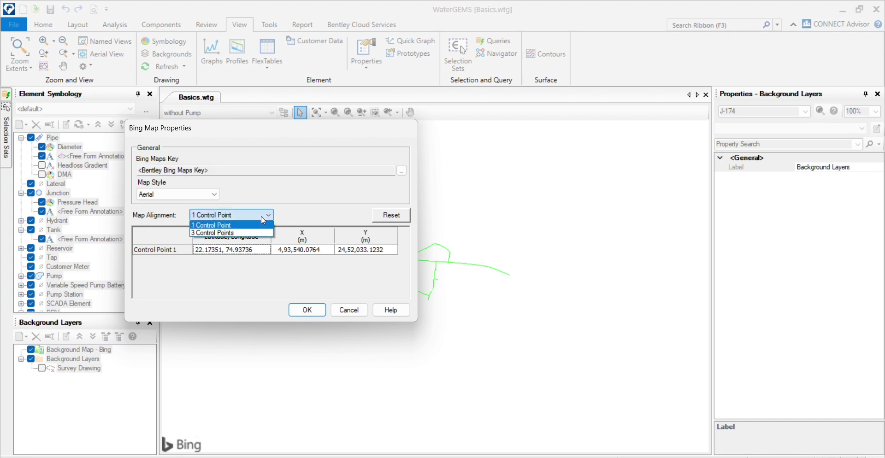
left_click(226, 236)
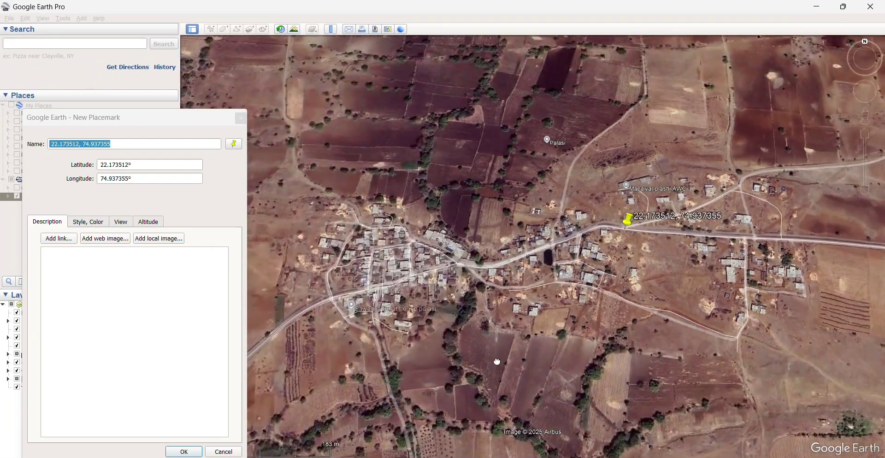
left_click(183, 451)
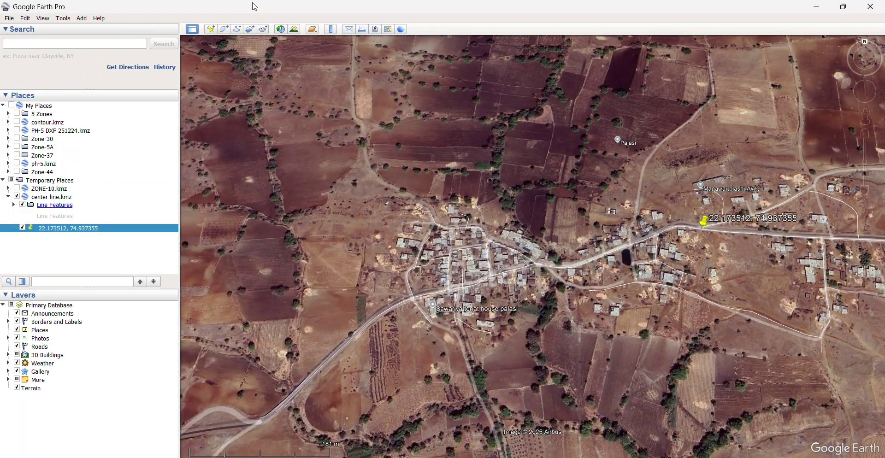
Add a second placemark at the village's west edge in Google Earth Pro
left_click(211, 29)
left_click_drag(535, 249, 433, 232)
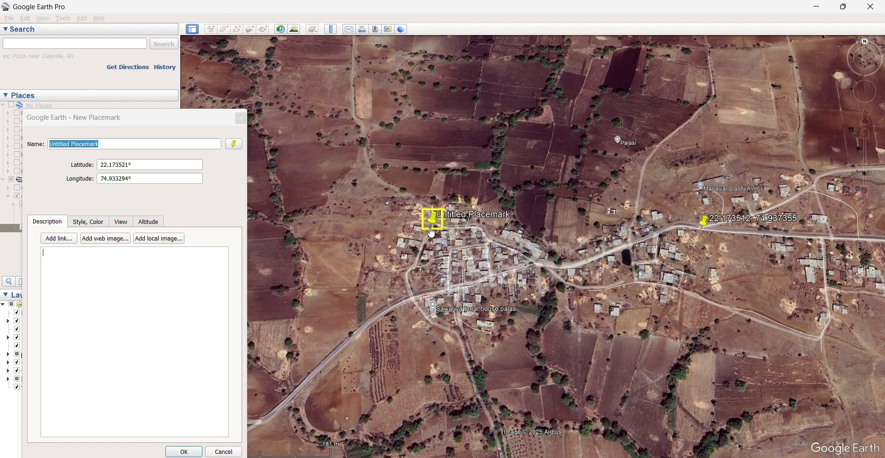
left_click(189, 451)
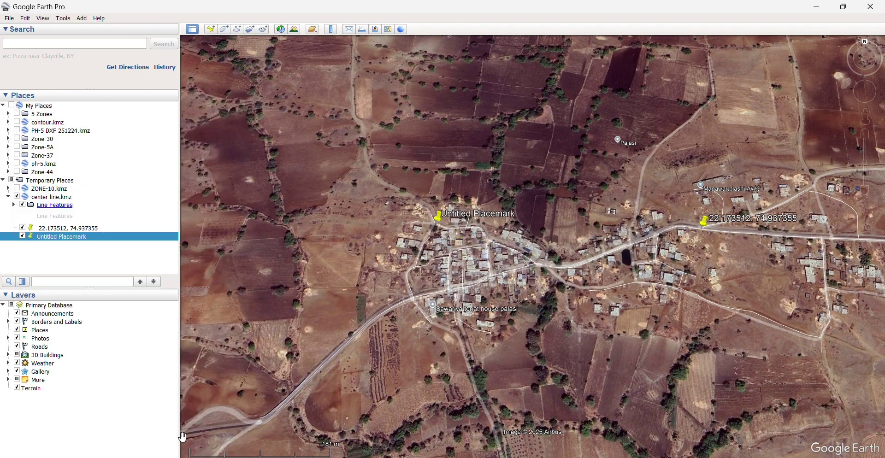
Add a third placemark at the village's southern edge and return to WaterGEMS
left_click(211, 29)
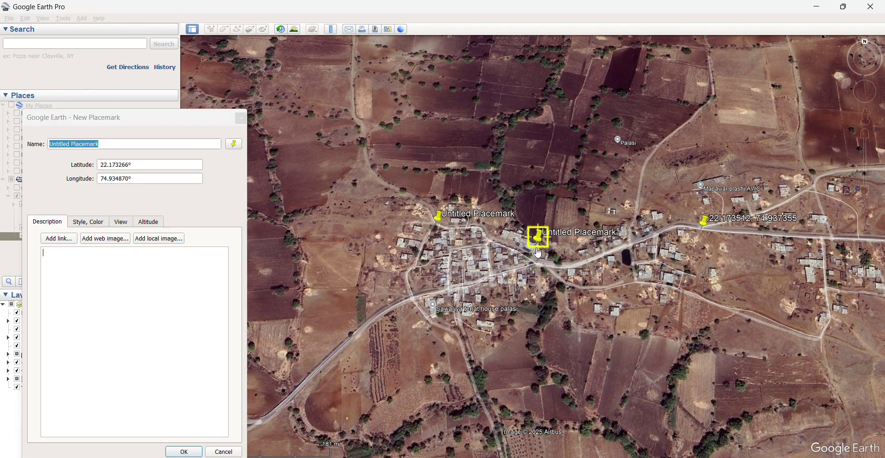
left_click_drag(538, 252, 458, 330)
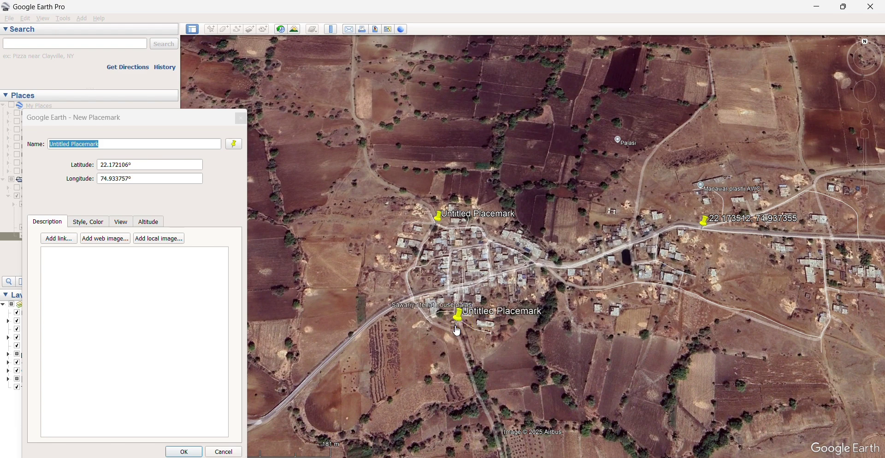
key("Return")
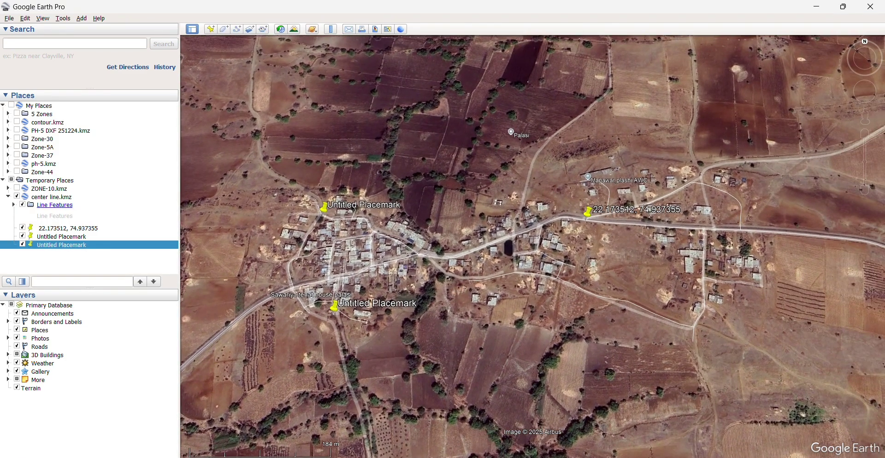
key("alt+Tab")
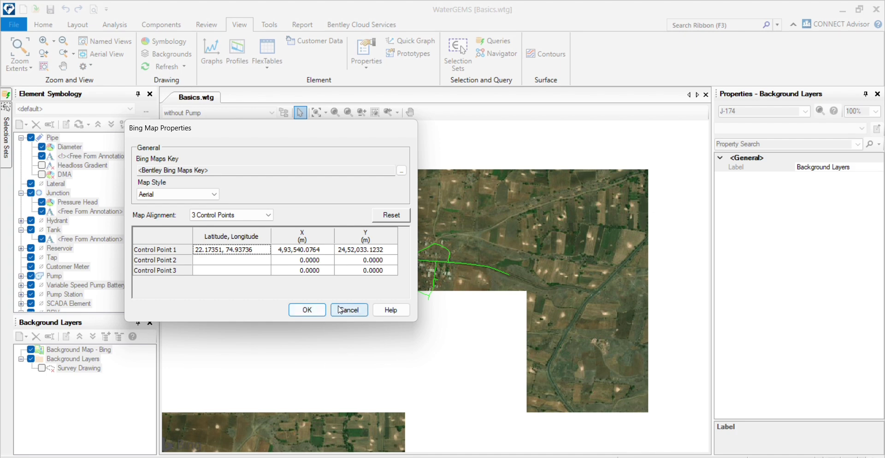
Dismiss the duplicate-key error, keep the Aerial style, and set alignment to 1 Control Point
left_click(323, 310)
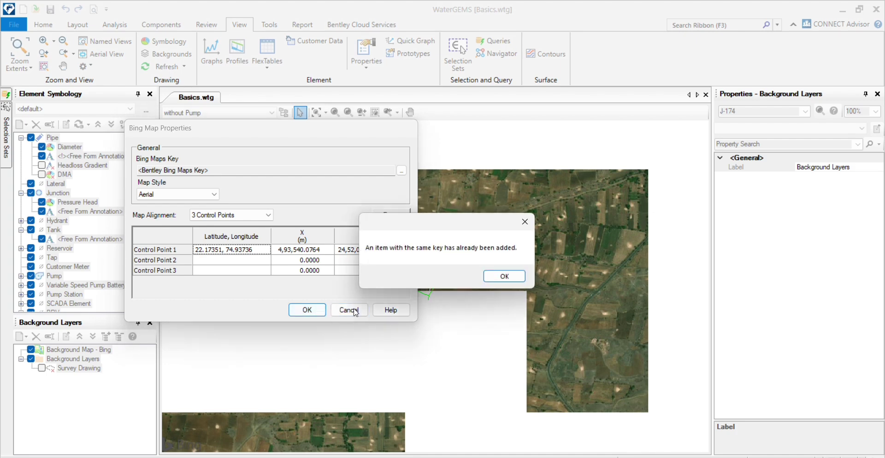
left_click(493, 279)
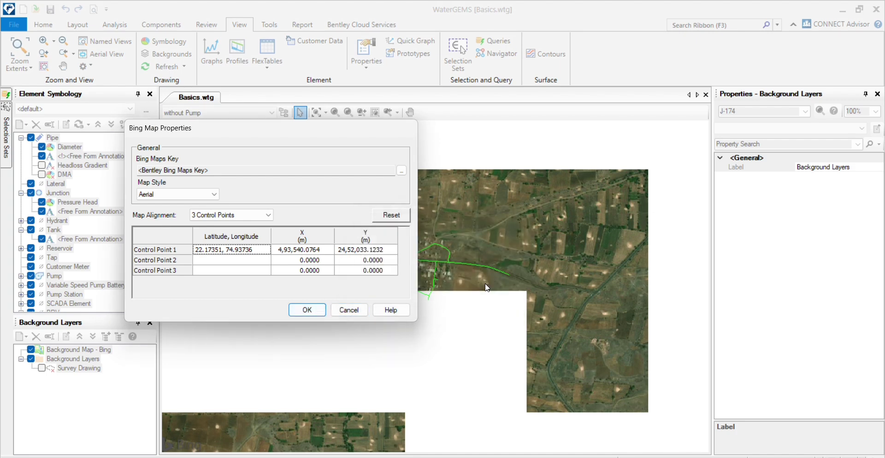
left_click(205, 195)
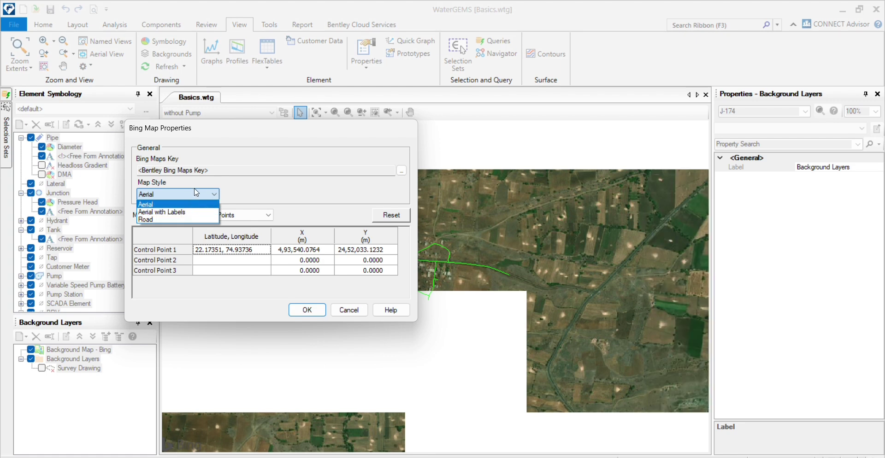
left_click(339, 191)
left_click(249, 215)
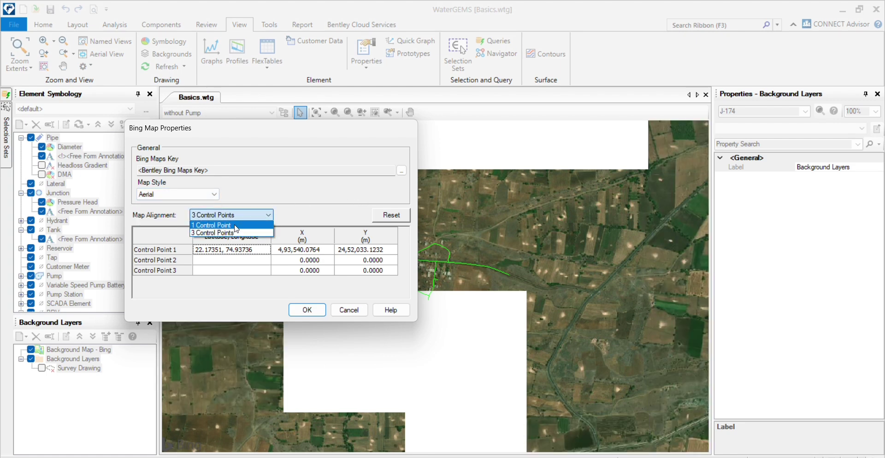
left_click(233, 225)
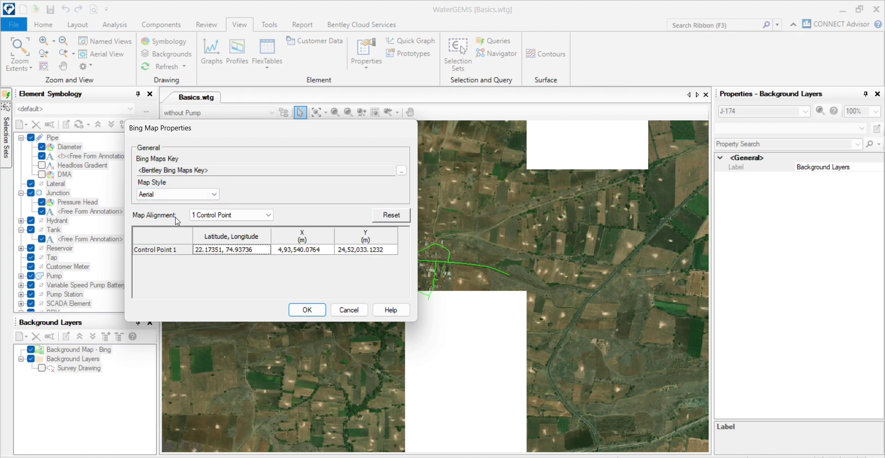
Change the Bing map style to Aerial with Labels and apply the settings
left_click(177, 194)
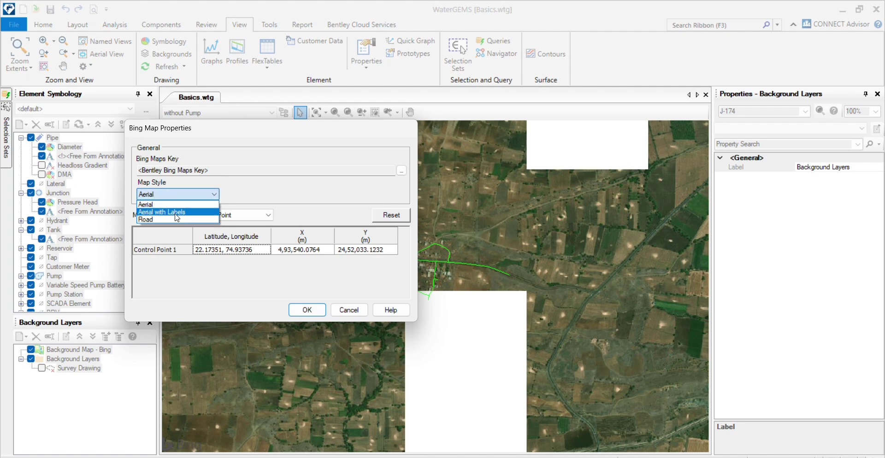
left_click(185, 212)
left_click(311, 314)
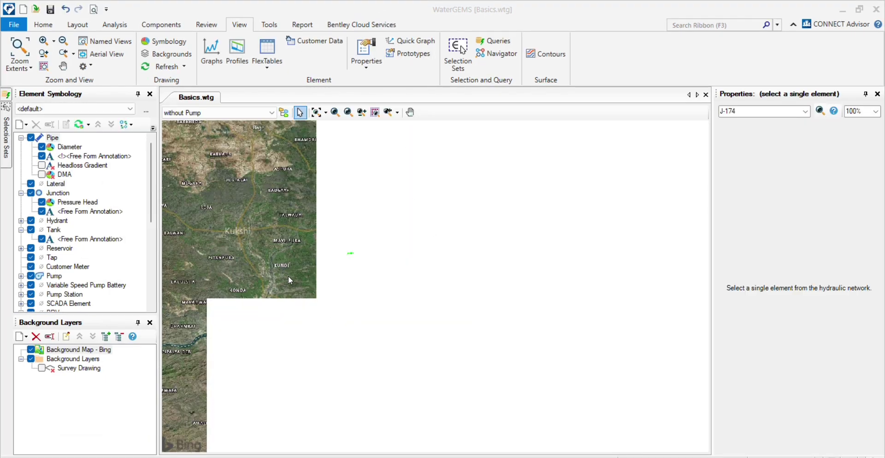
Zoom and pan onto the pipe network over the labelled aerial map, then select Background Map - Bing
scroll(347, 255, "up", 1)
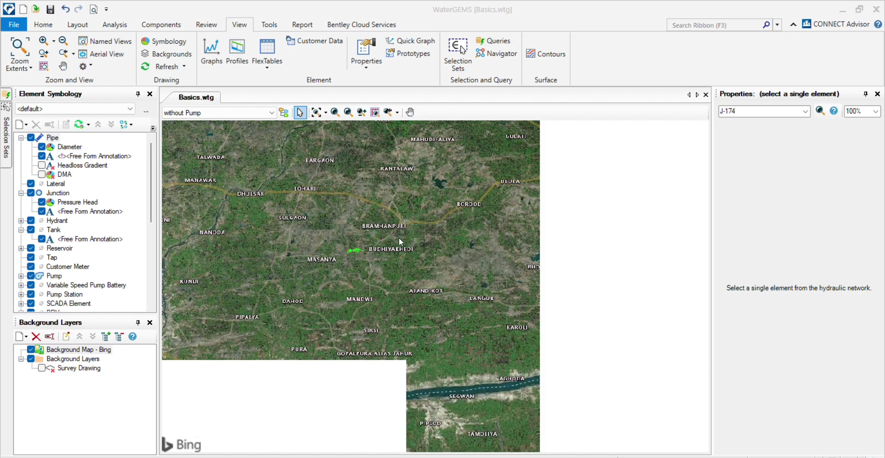
scroll(510, 305, "down", 1)
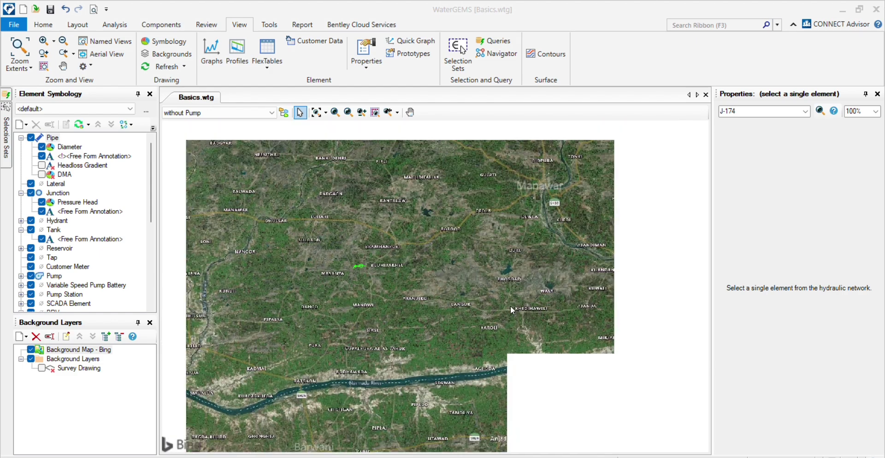
left_click_drag(510, 305, 420, 300)
left_click_drag(268, 202, 387, 320)
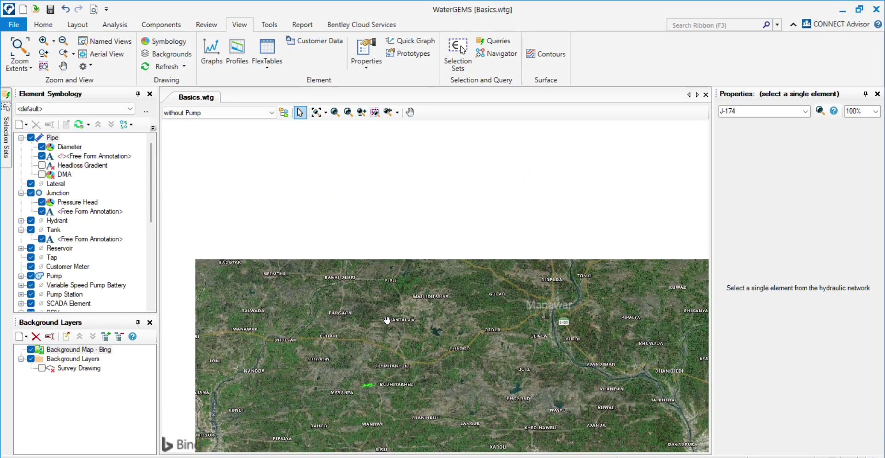
scroll(373, 388, "up", 3)
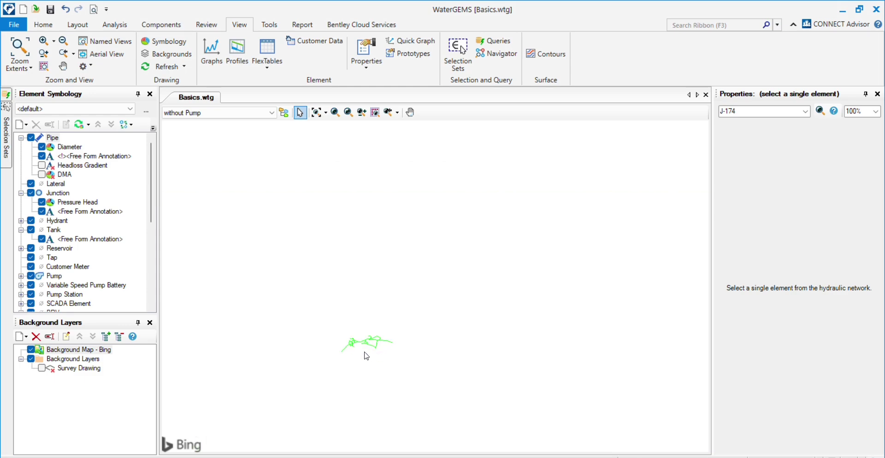
left_click_drag(364, 355, 419, 330)
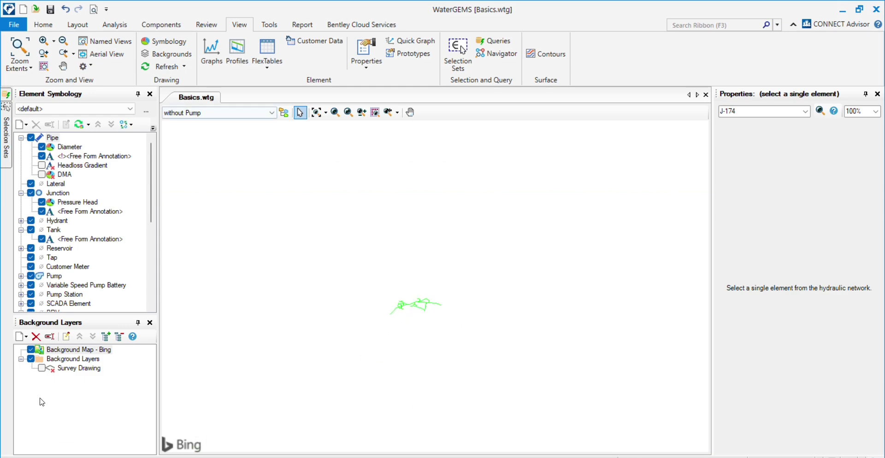
left_click(63, 352)
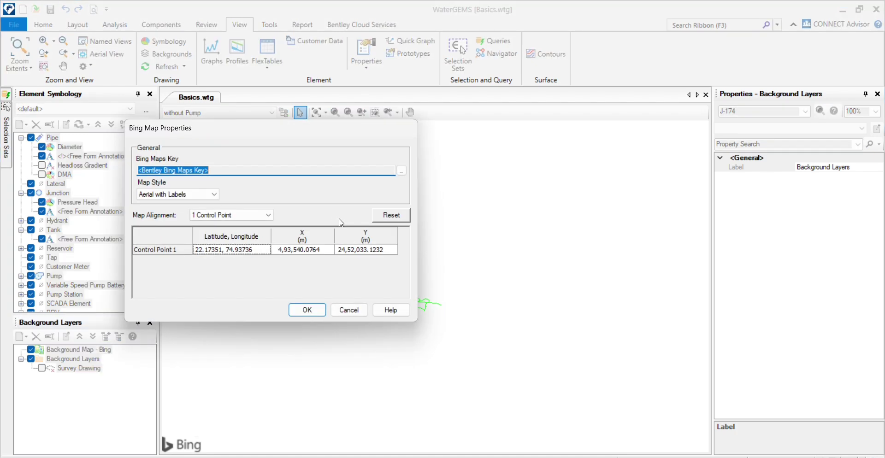
Set the Bing background map style to Road and apply it
left_click(182, 195)
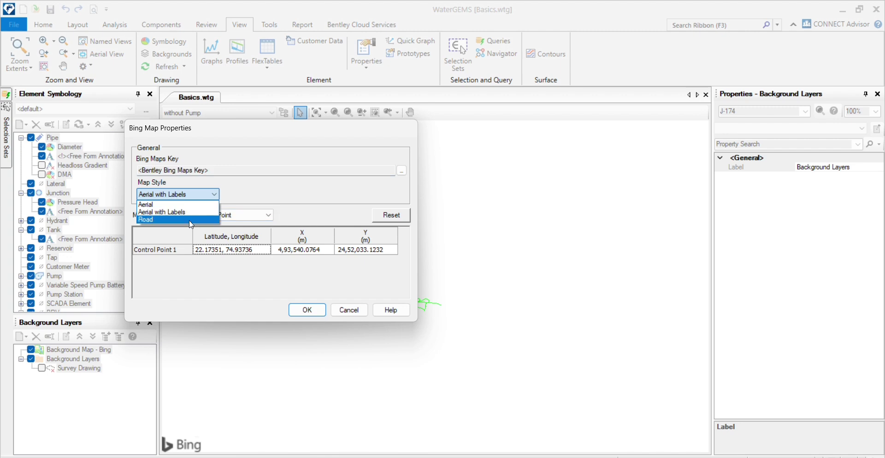
left_click(191, 221)
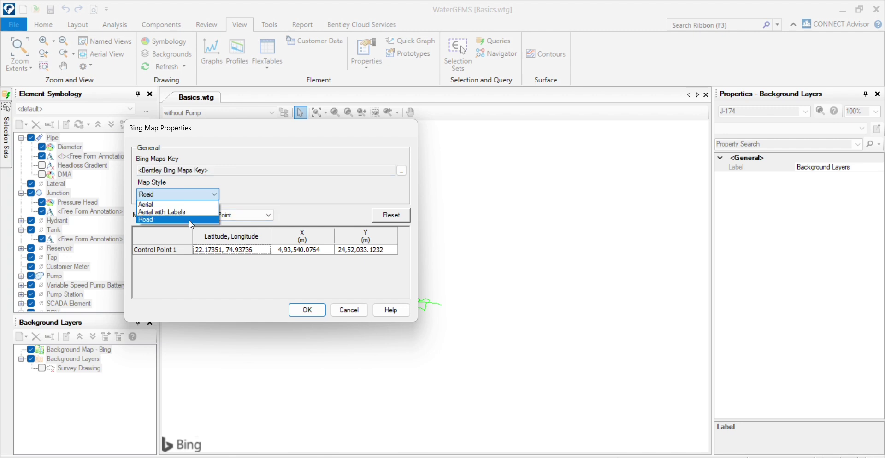
left_click(318, 317)
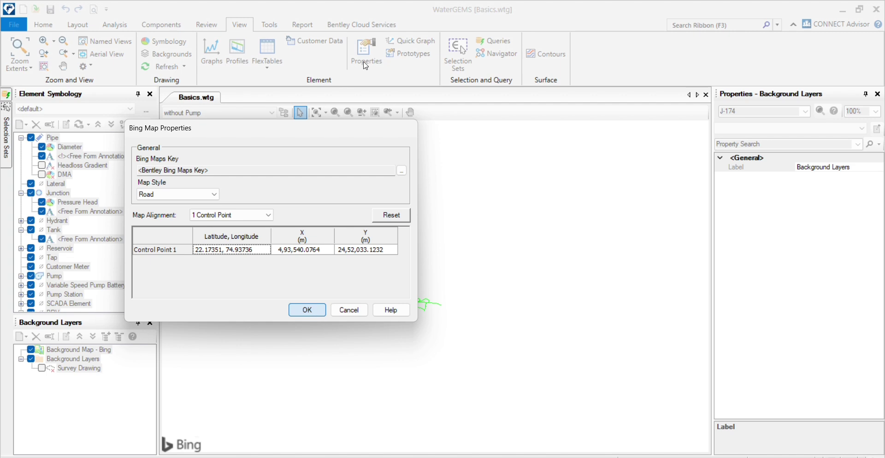
key("Return")
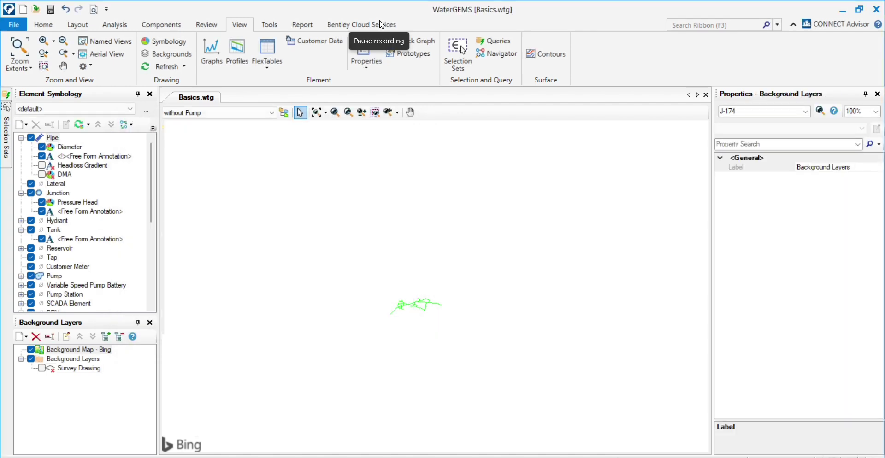
left_click_drag(315, 313, 438, 292)
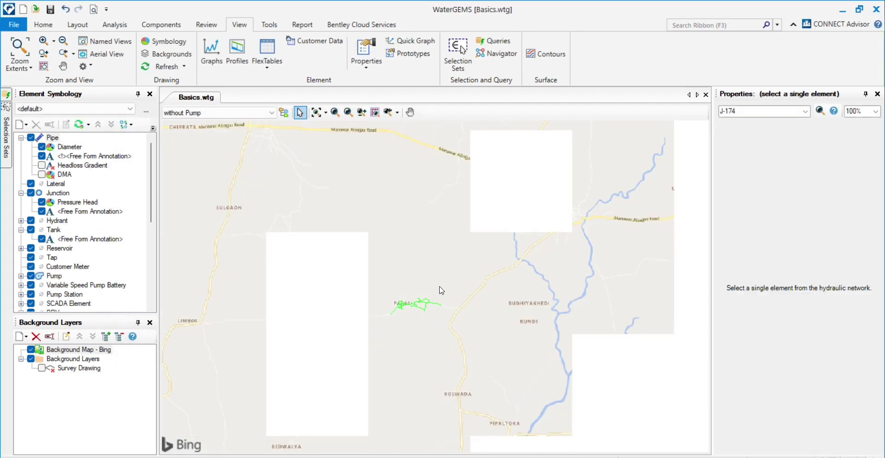
Zoom and pan along the pipe network to confirm it sits at Palasi on the road map
scroll(397, 326, "up", 2)
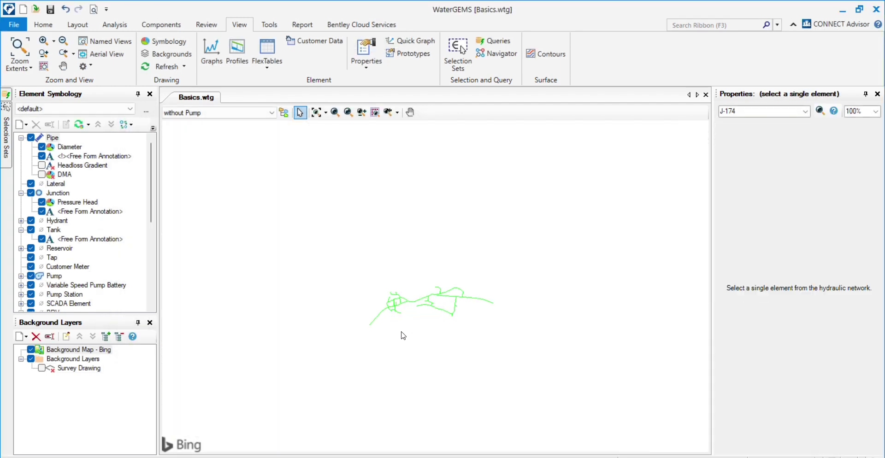
scroll(433, 323, "up", 2)
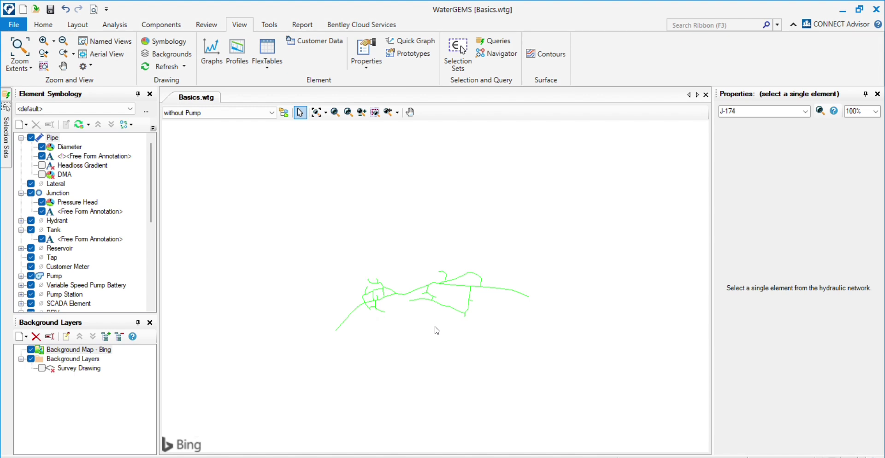
scroll(415, 312, "down", 1)
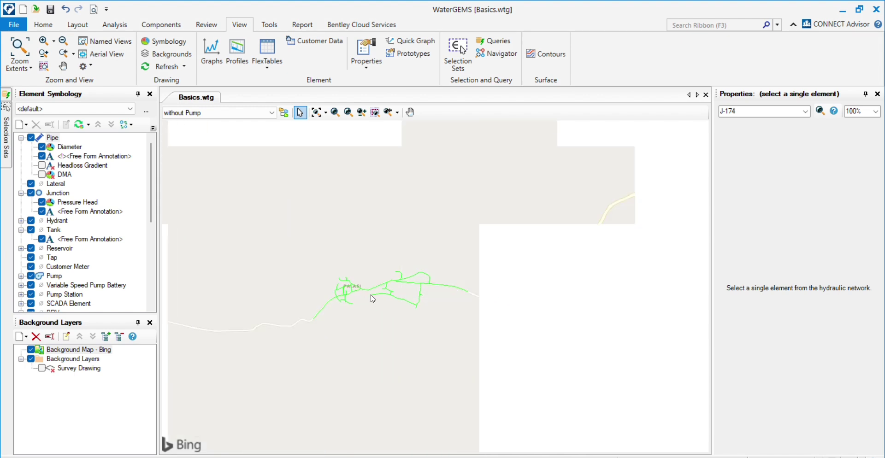
scroll(373, 299, "up", 3)
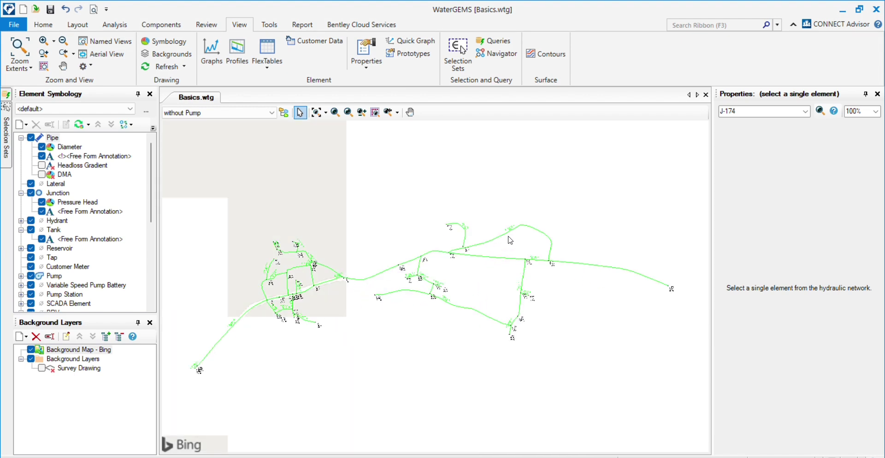
left_click_drag(515, 193, 485, 291)
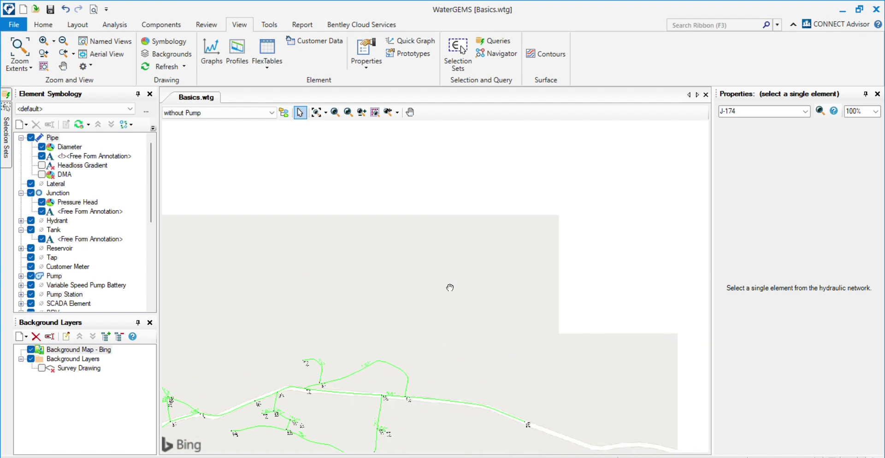
left_click_drag(579, 375, 408, 189)
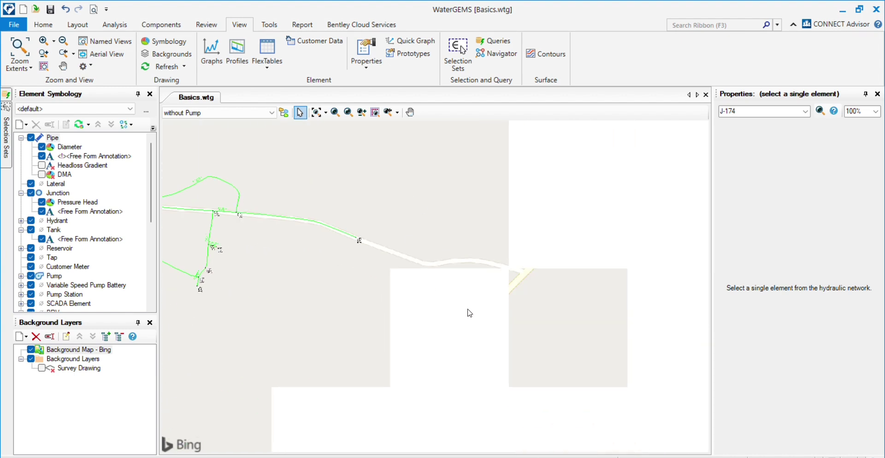
scroll(566, 277, "down", 5)
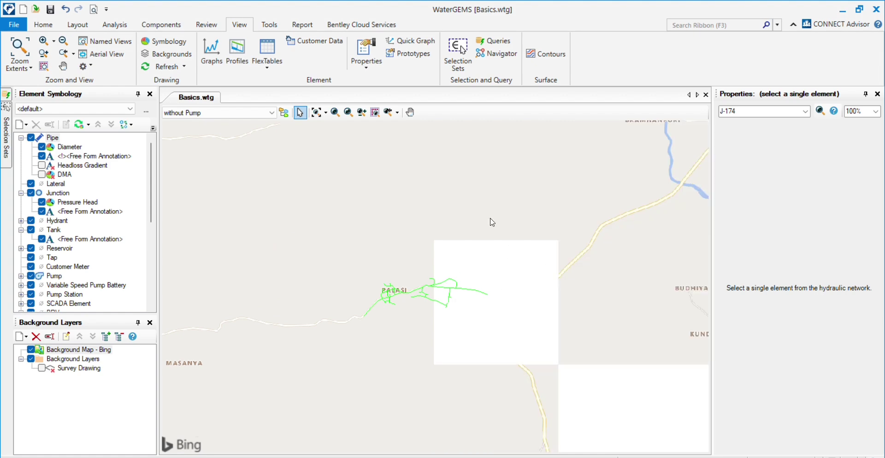
Turn off the Bing background, turn on the Survey Drawing layer, and zoom to compare
left_click(31, 350)
left_click(41, 368)
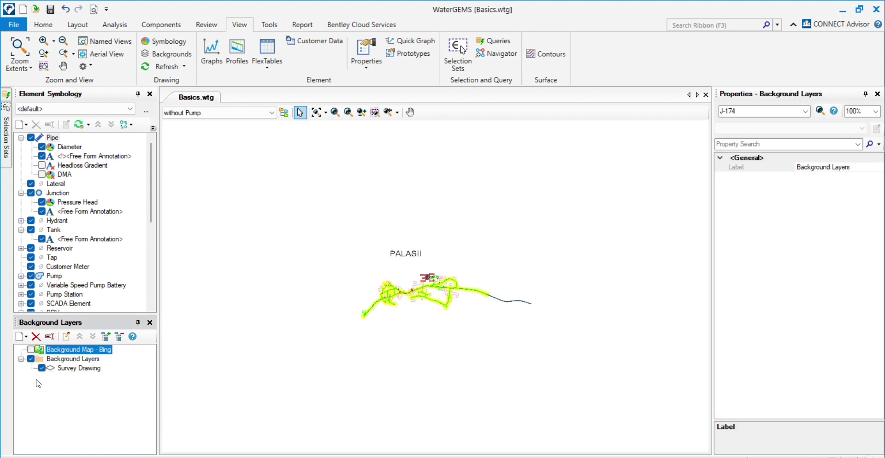
scroll(417, 332, "up", 5)
scroll(522, 167, "down", 3)
scroll(371, 290, "up", 8)
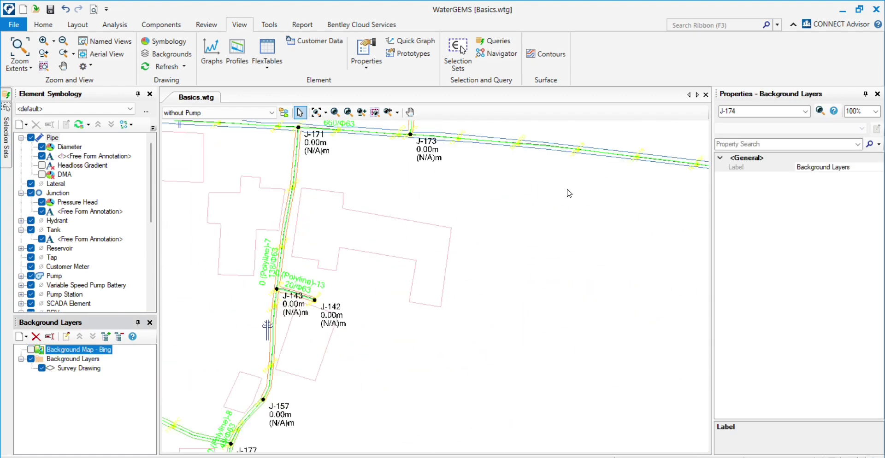
scroll(286, 311, "down", 2)
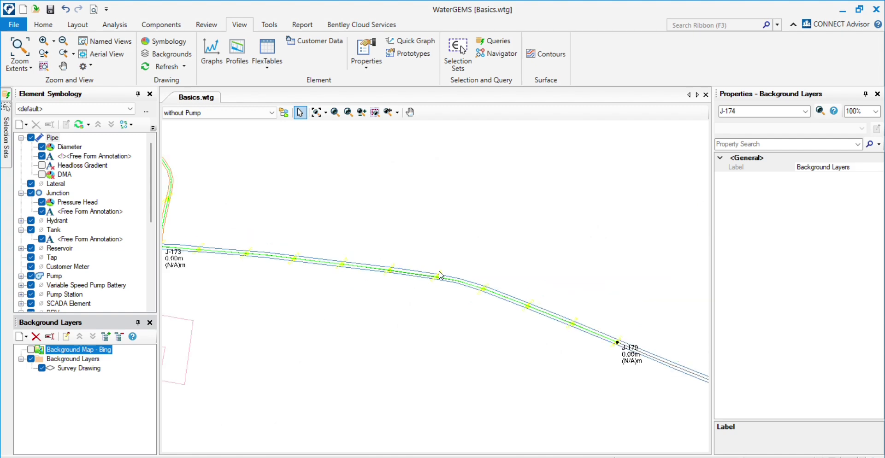
scroll(441, 275, "down", 6)
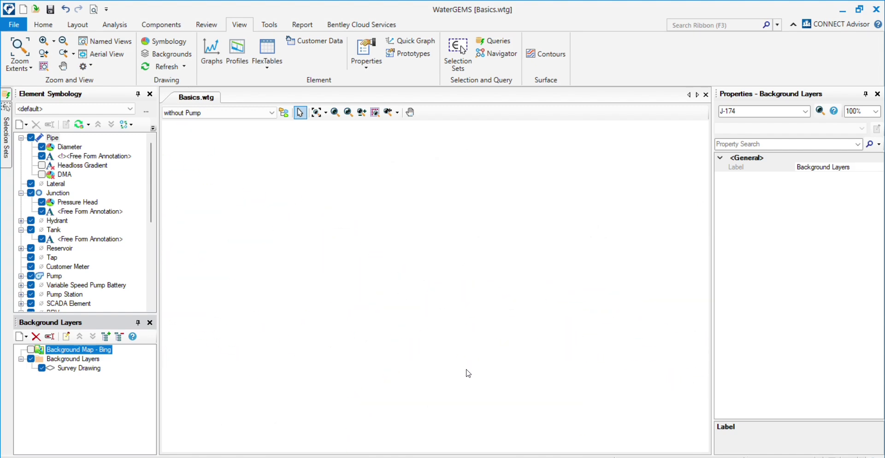
scroll(447, 325, "up", 5)
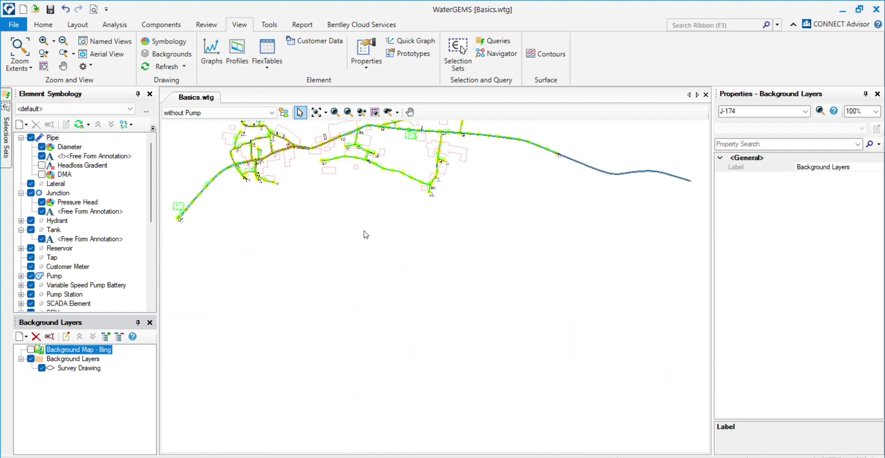